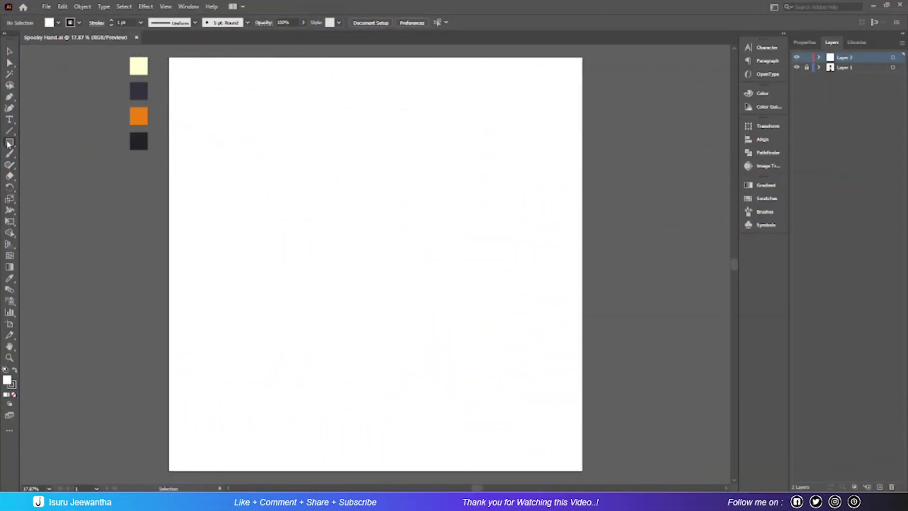
Fill the whole artboard with a dark navy, no-stroke rectangle and lock Layer 2
left_click(8, 142)
left_click(145, 92)
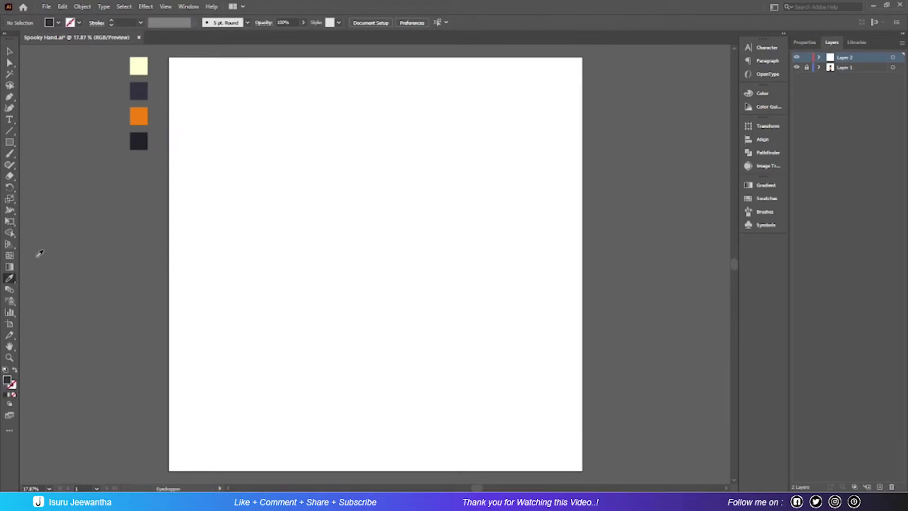
left_click(8, 144)
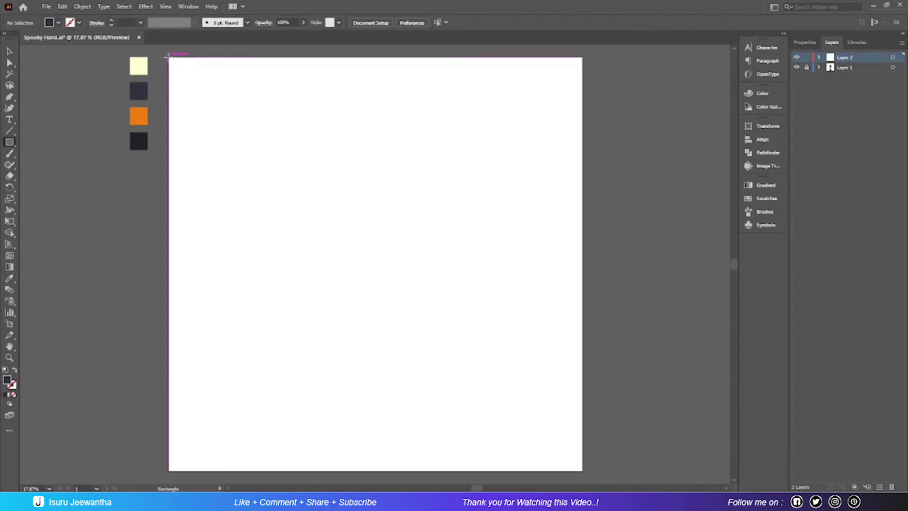
left_click_drag(169, 58, 582, 468)
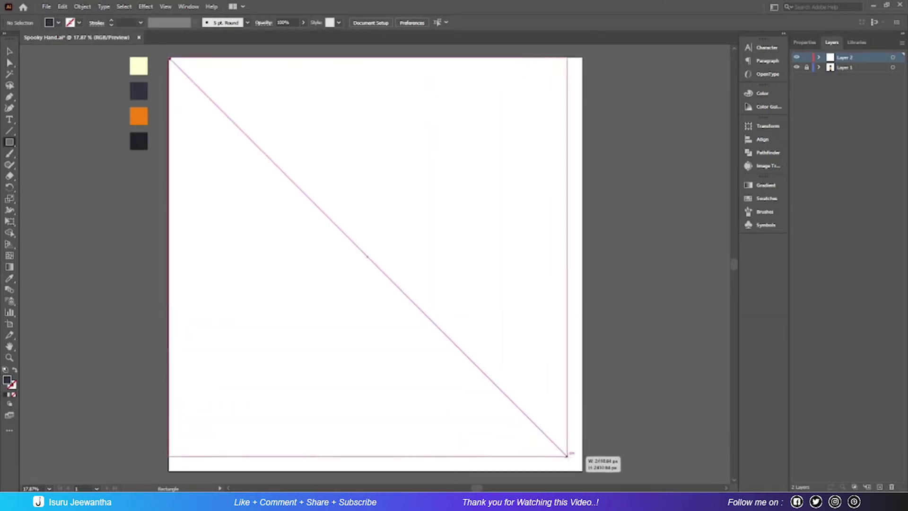
left_click_drag(580, 468, 582, 469)
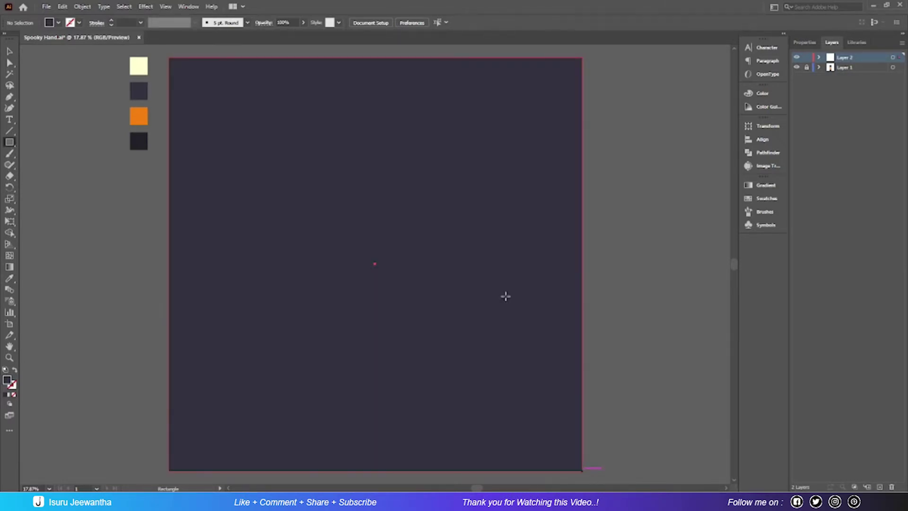
left_click(807, 58)
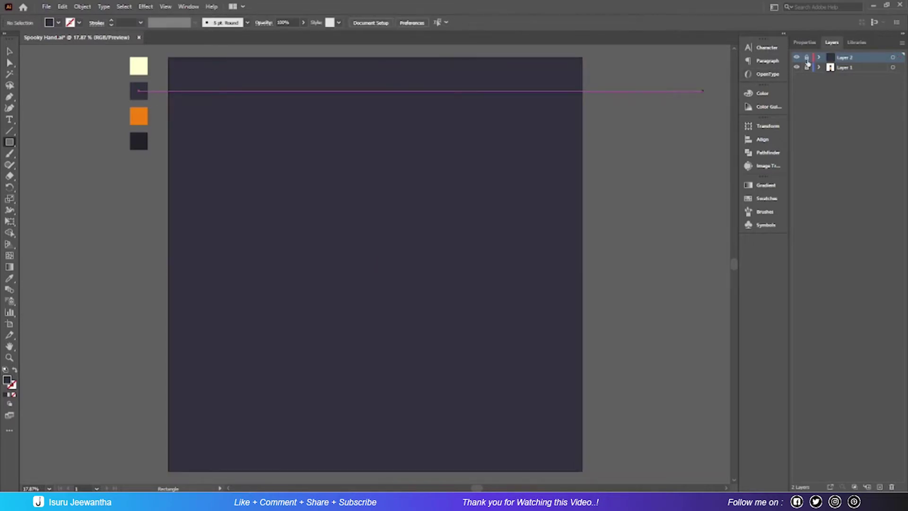
On a new layer, place the zombie-hand JPG large across the artboard, discarding its colour profile
left_click(880, 487)
key("v")
left_click(46, 7)
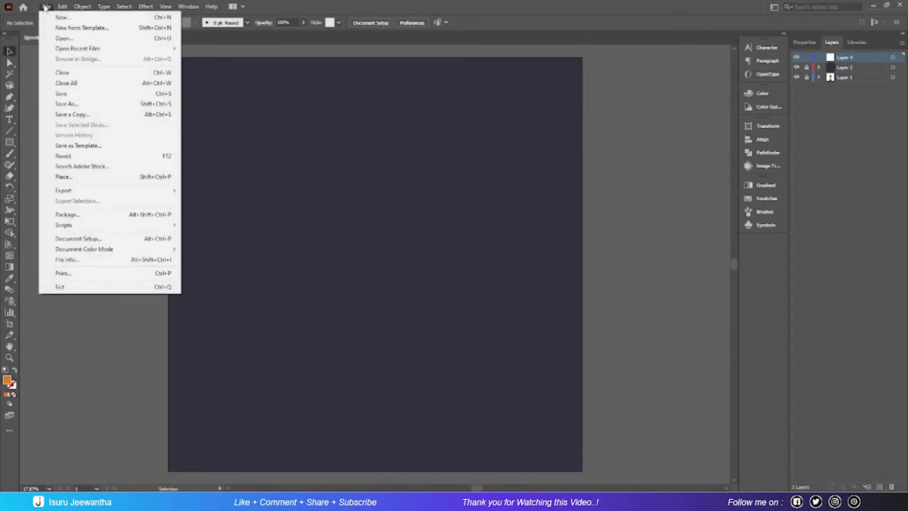
left_click(71, 176)
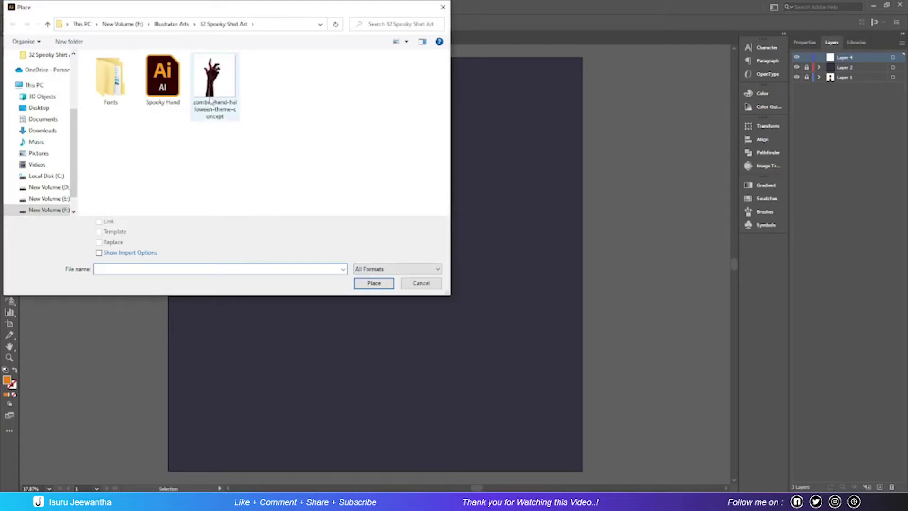
left_click(215, 83)
left_click(380, 285)
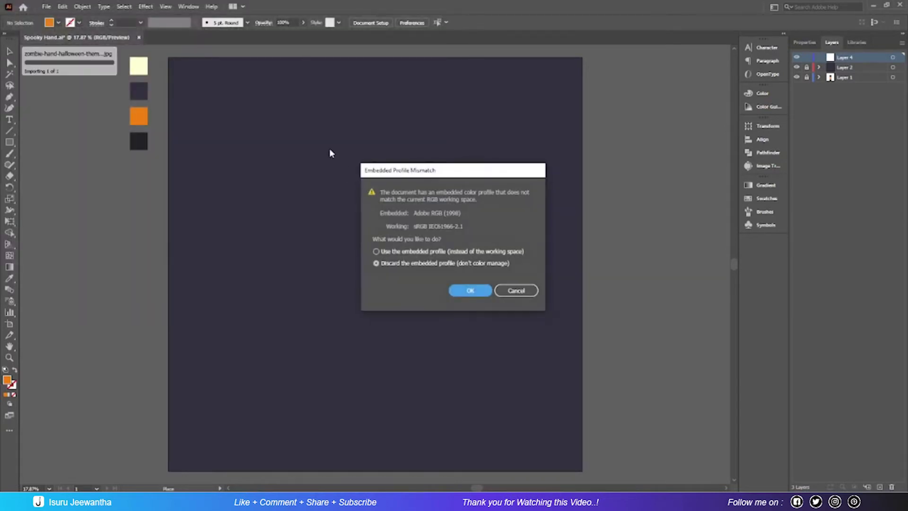
left_click(470, 291)
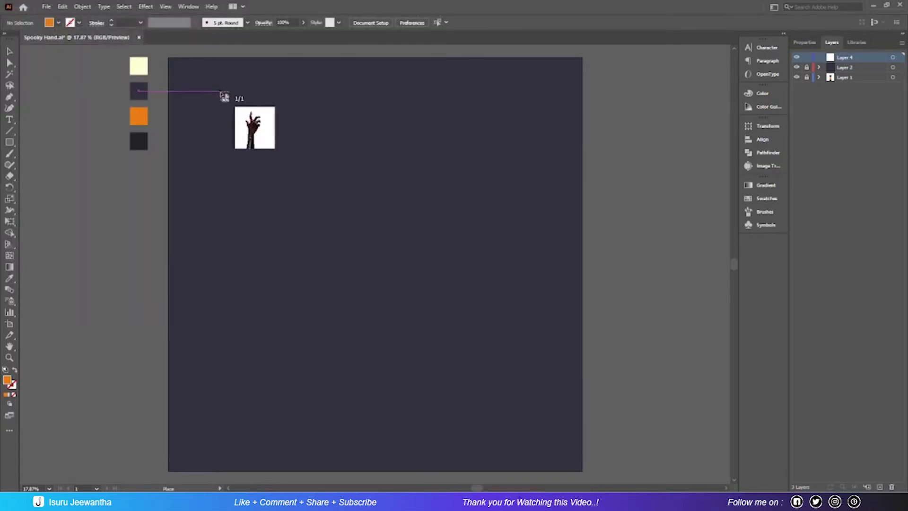
left_click_drag(220, 93, 508, 392)
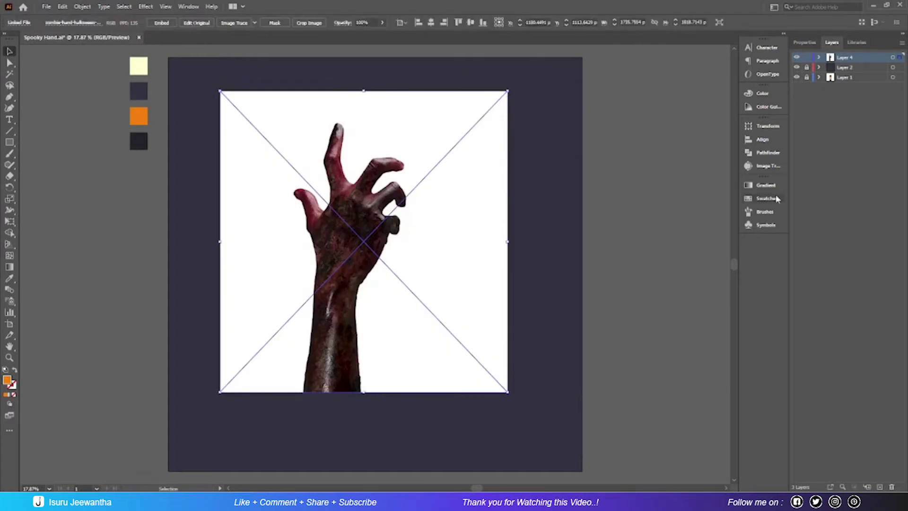
Image Trace the hand photo with Ignore White and Preview enabled
left_click(766, 167)
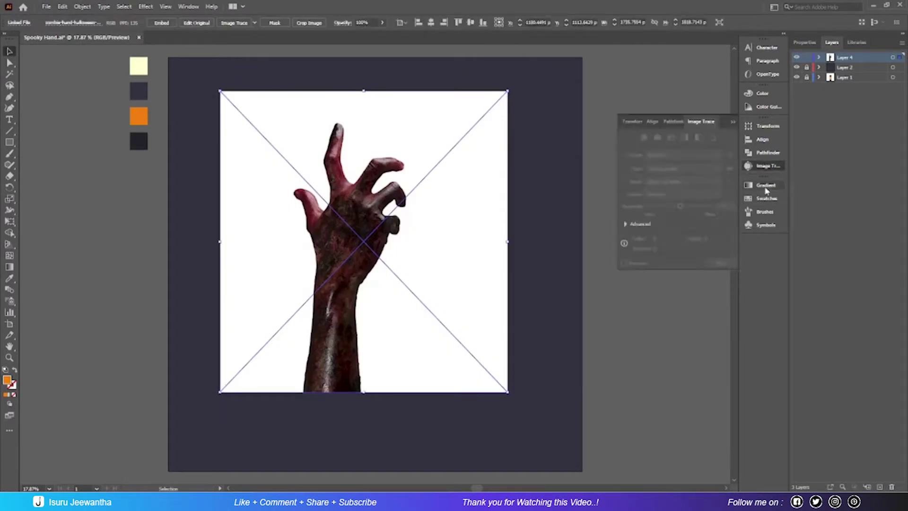
left_click(628, 225)
left_click(556, 252)
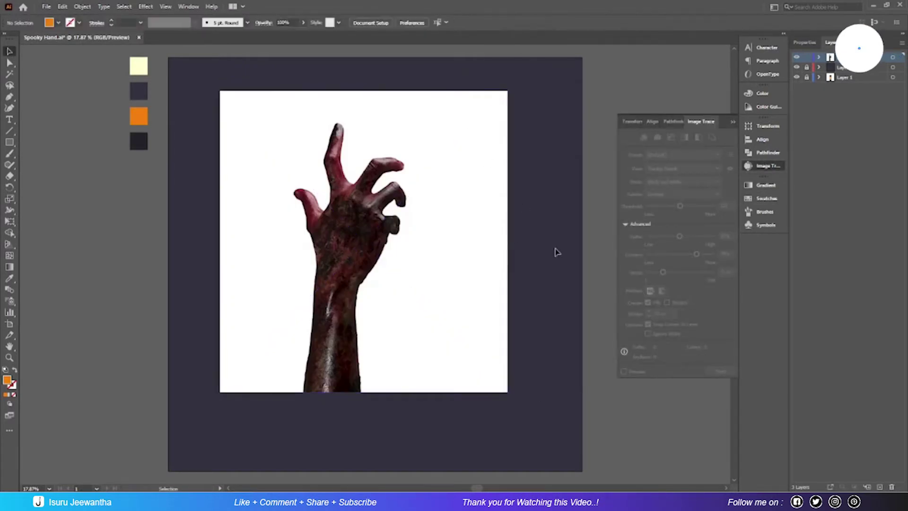
left_click(430, 223)
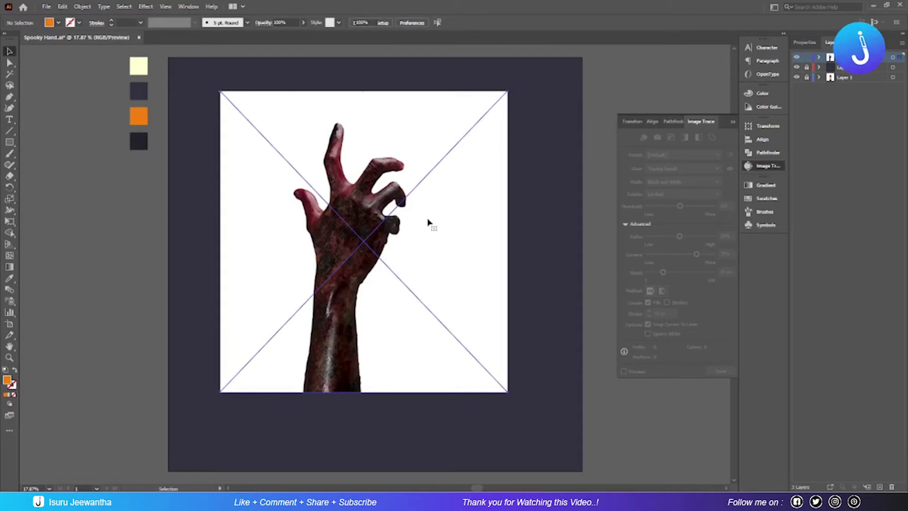
left_click(649, 335)
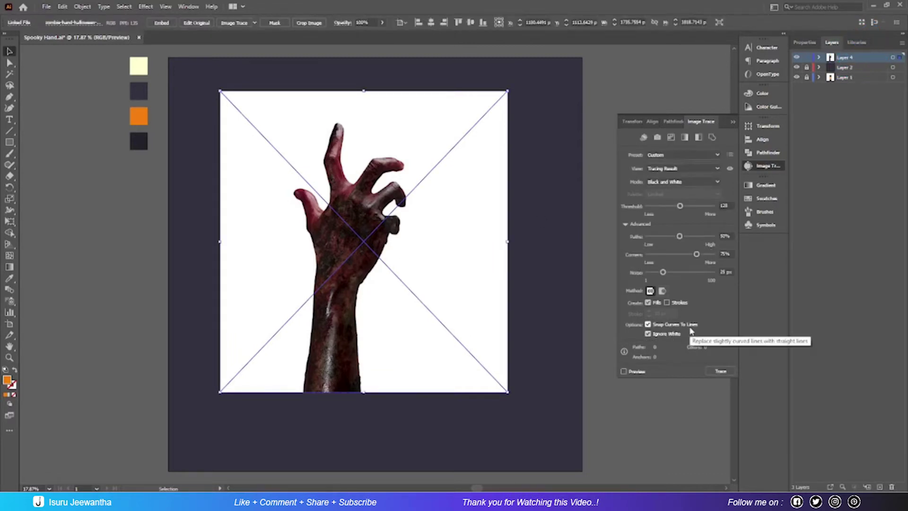
left_click(624, 371)
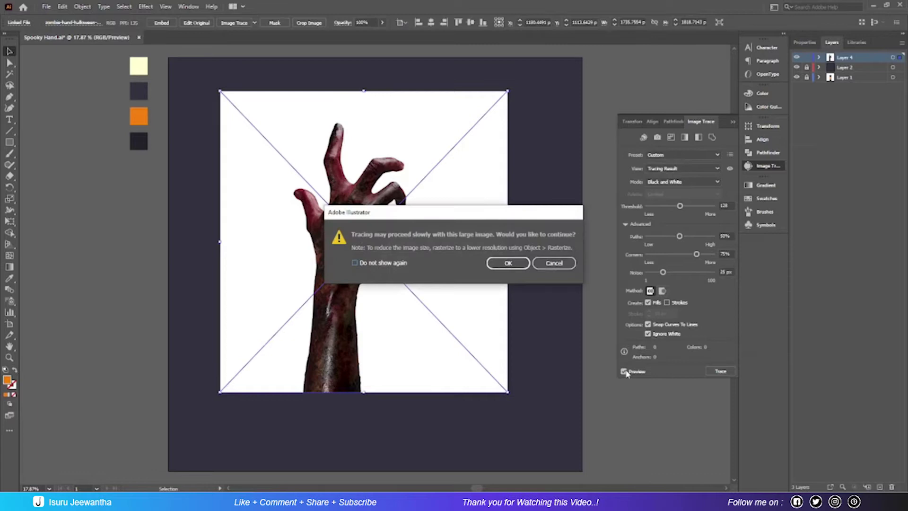
left_click(512, 261)
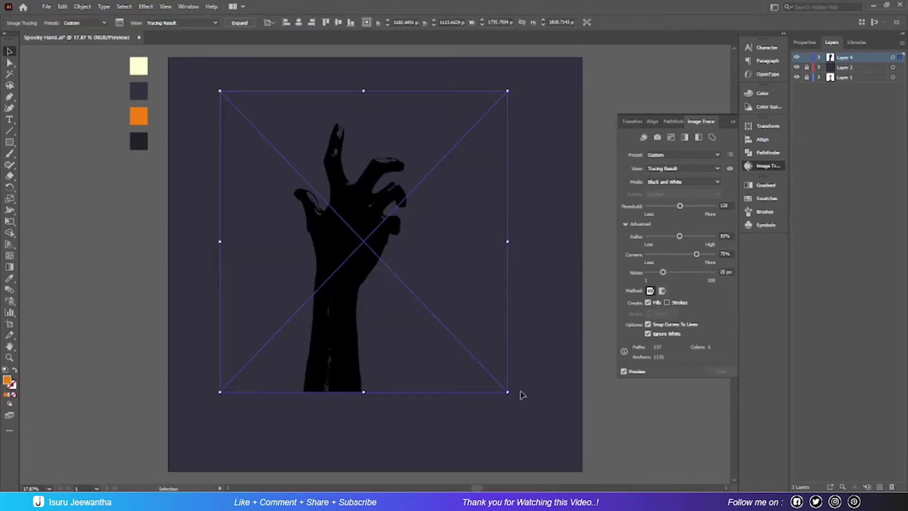
left_click(773, 166)
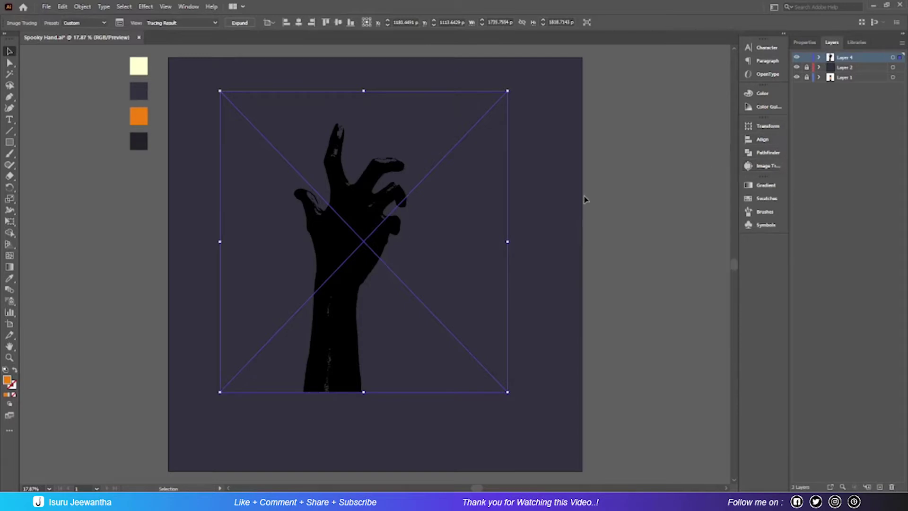
Expand the traced hand into black vector paths
right_click(362, 213)
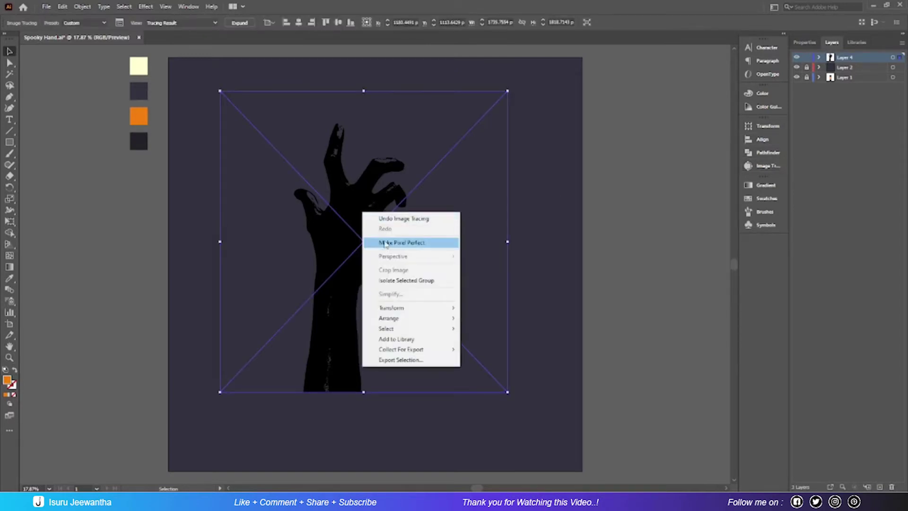
left_click(344, 231)
left_click(86, 6)
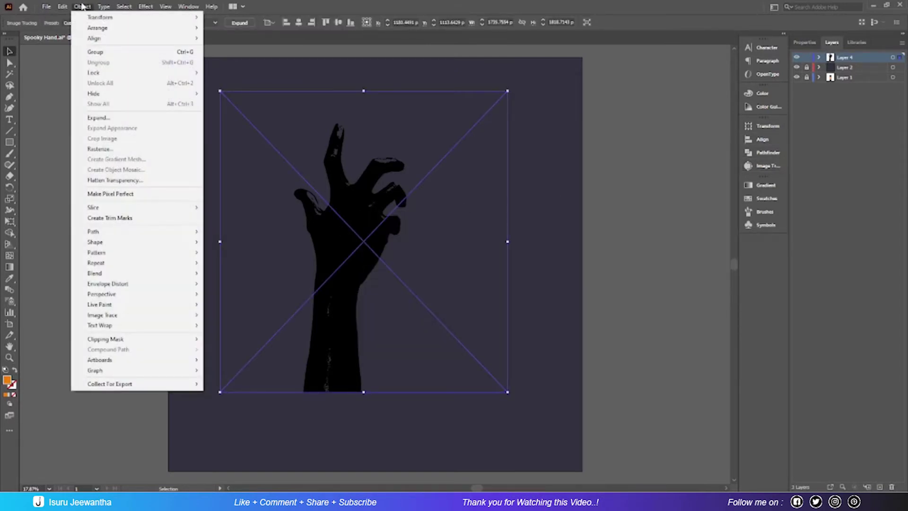
left_click(89, 117)
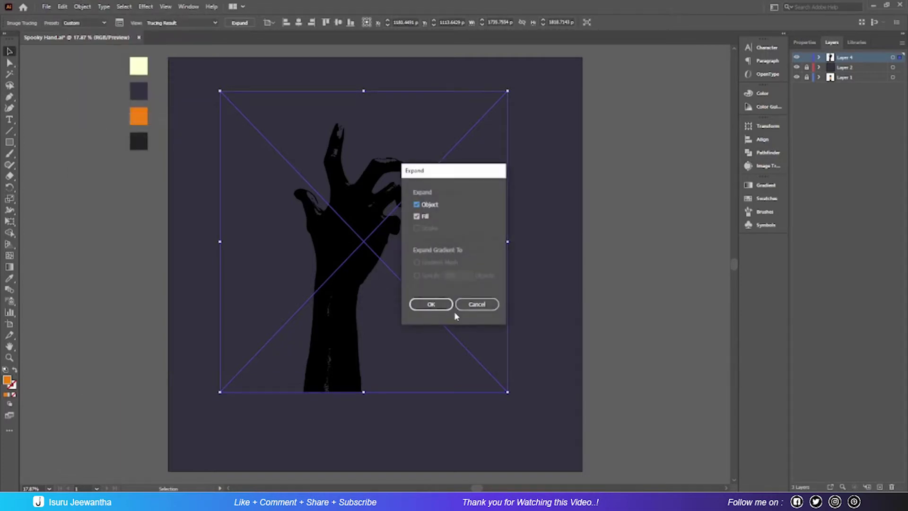
left_click(438, 305)
left_click(567, 245)
Fill the hand silhouette with the orange swatch and nudge it up and to the right
left_click(356, 240)
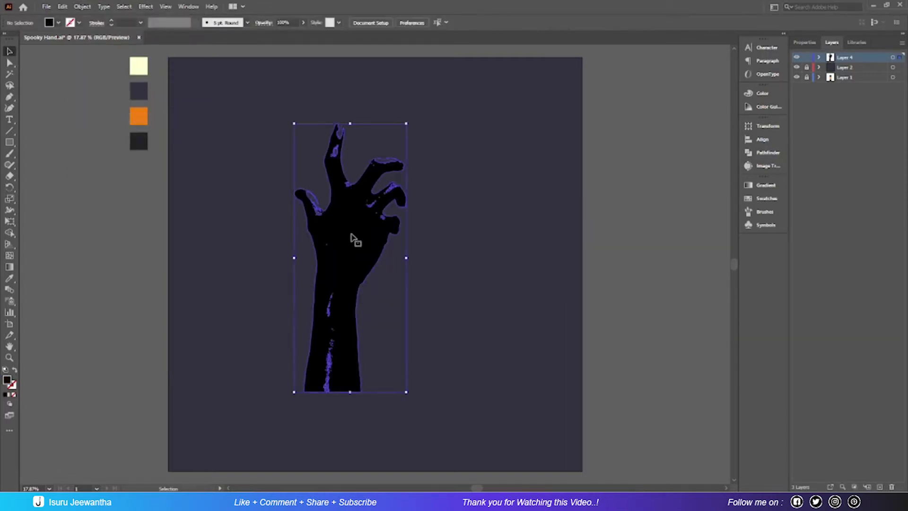
key("i")
left_click(144, 112)
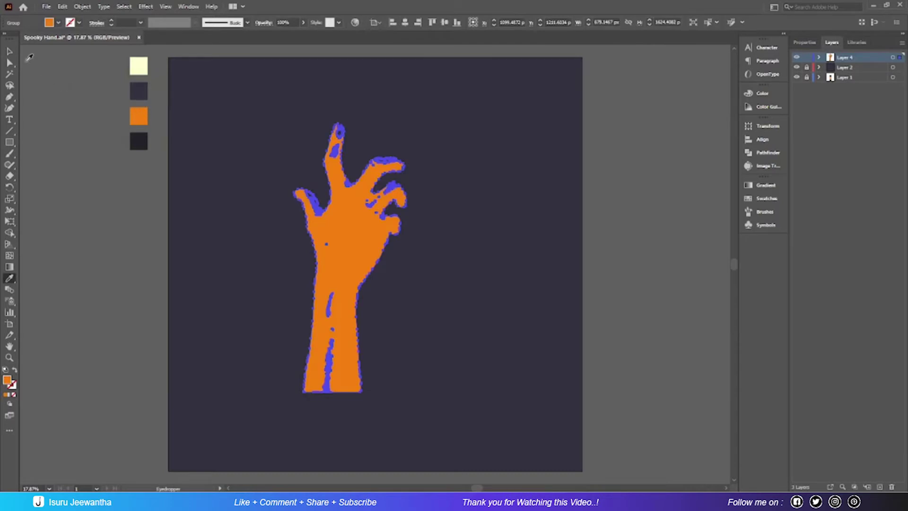
left_click(10, 52)
left_click_drag(361, 235, 384, 216)
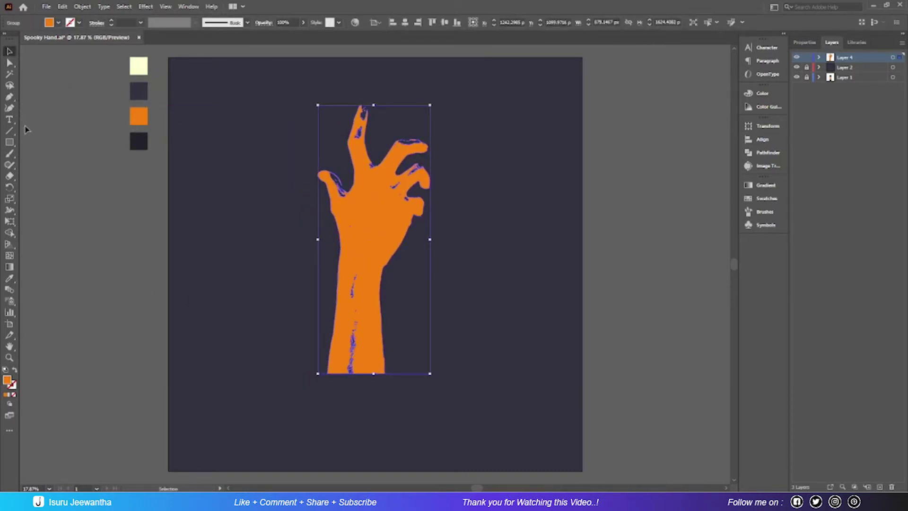
left_click(10, 100)
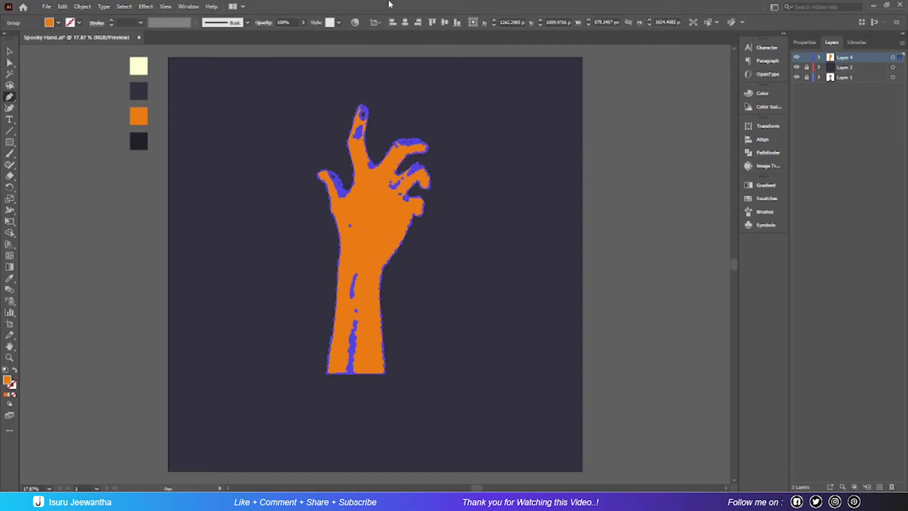
left_click(243, 147, "ctrl")
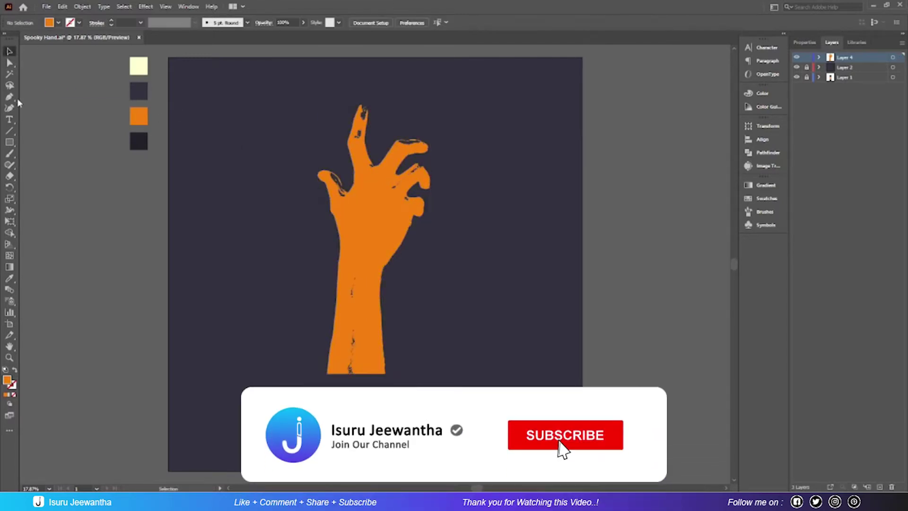
Zoom in on the wrist and start a jagged zigzag outline across its left half
key("ctrl+plus")
key("ctrl+plus")
key("ctrl+plus")
key("ctrl+plus")
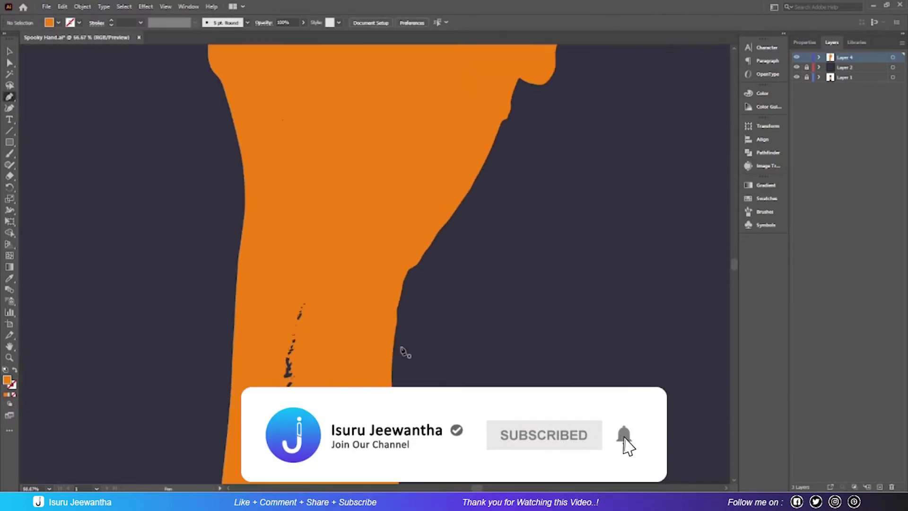
scroll(402, 352, "down", 5)
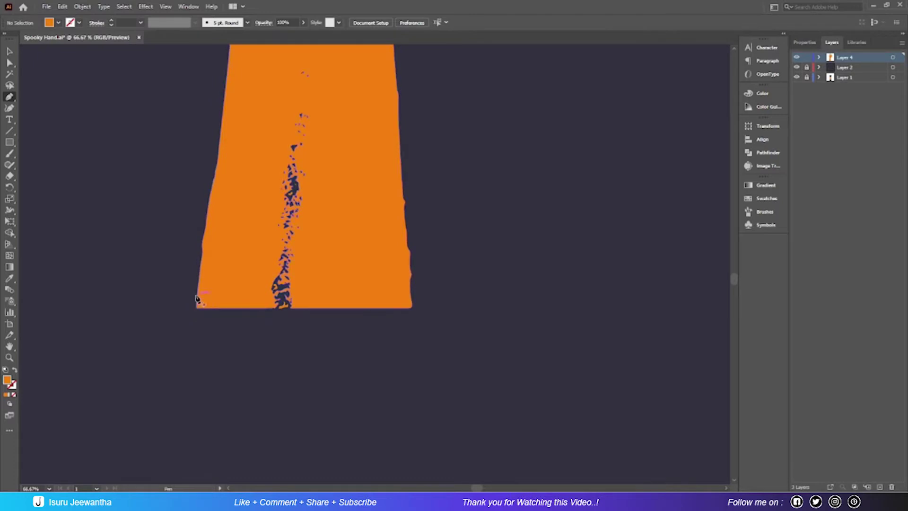
left_click(198, 281)
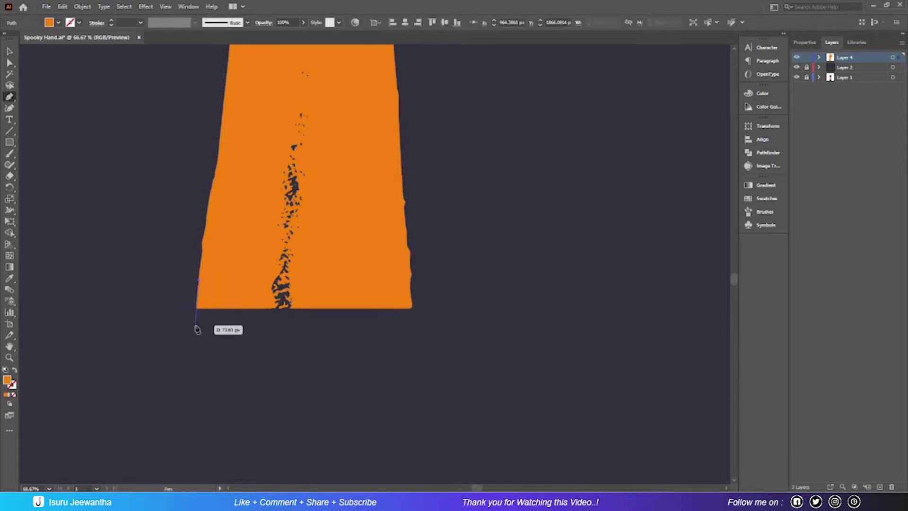
left_click(196, 326)
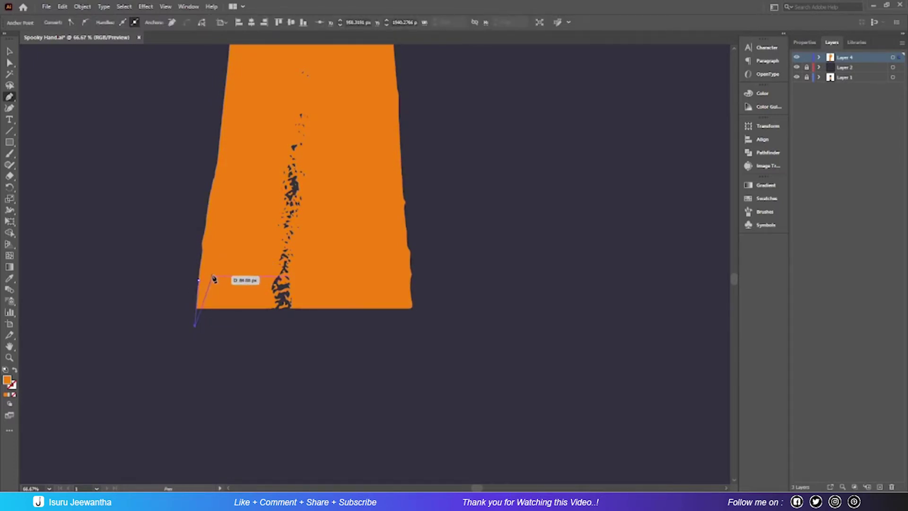
left_click(213, 275)
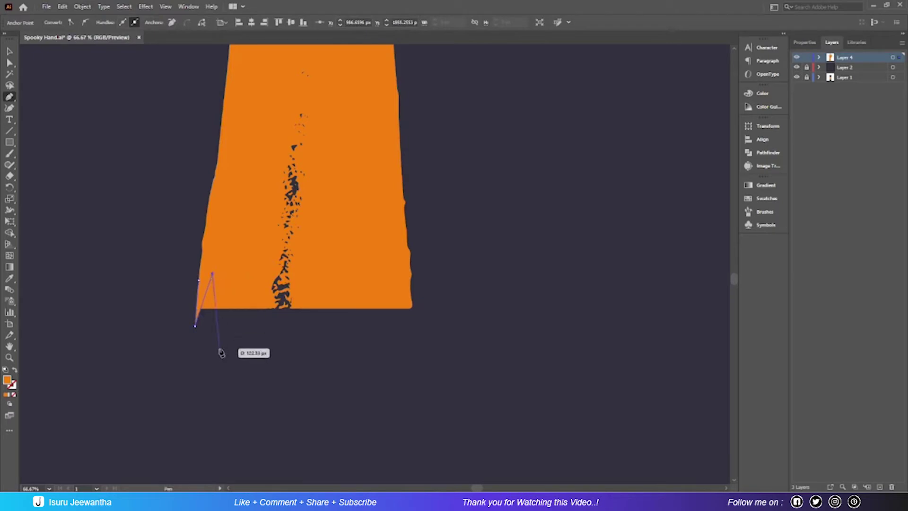
left_click(220, 349)
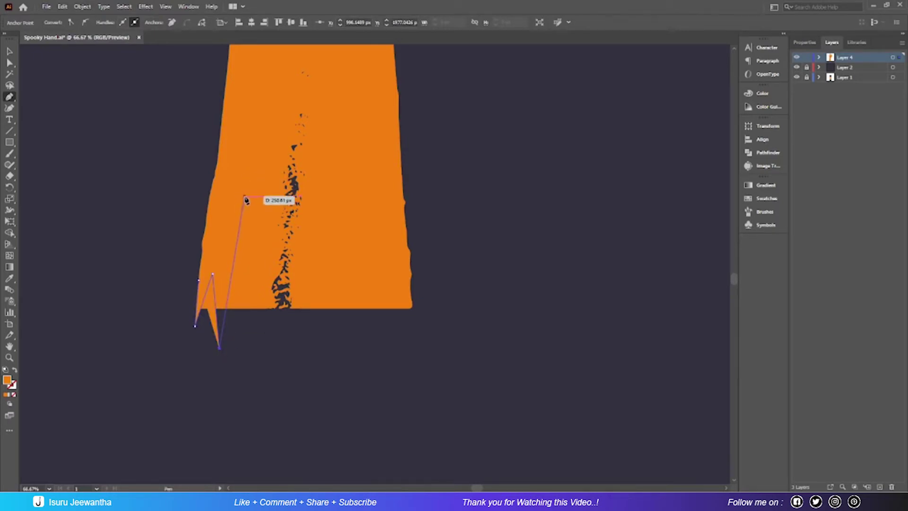
left_click(245, 196)
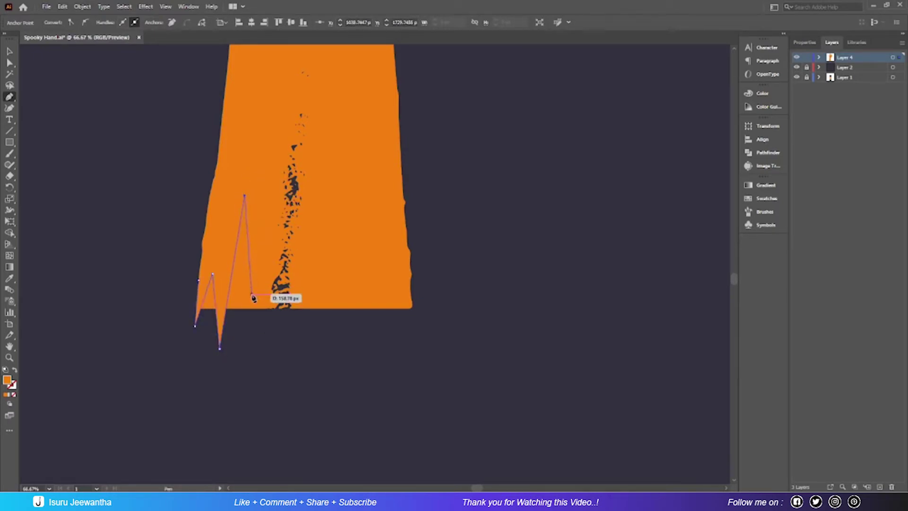
left_click(251, 293)
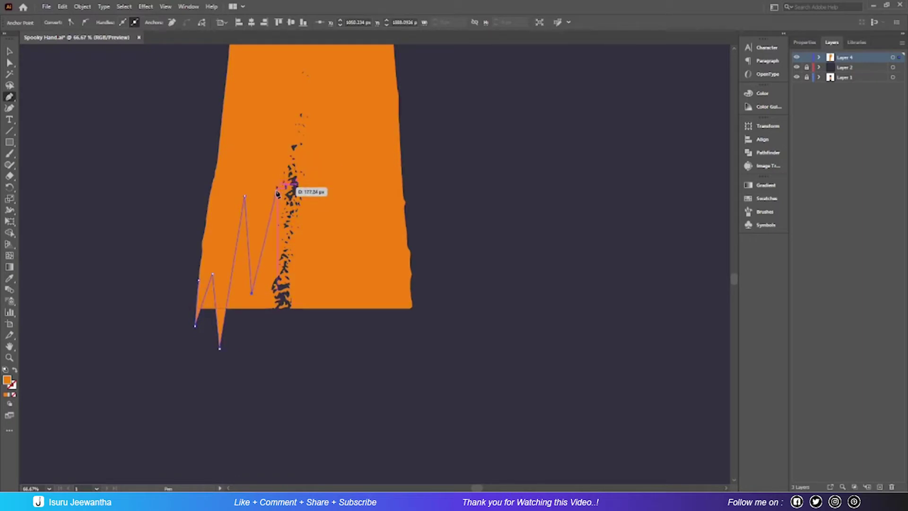
left_click(271, 212)
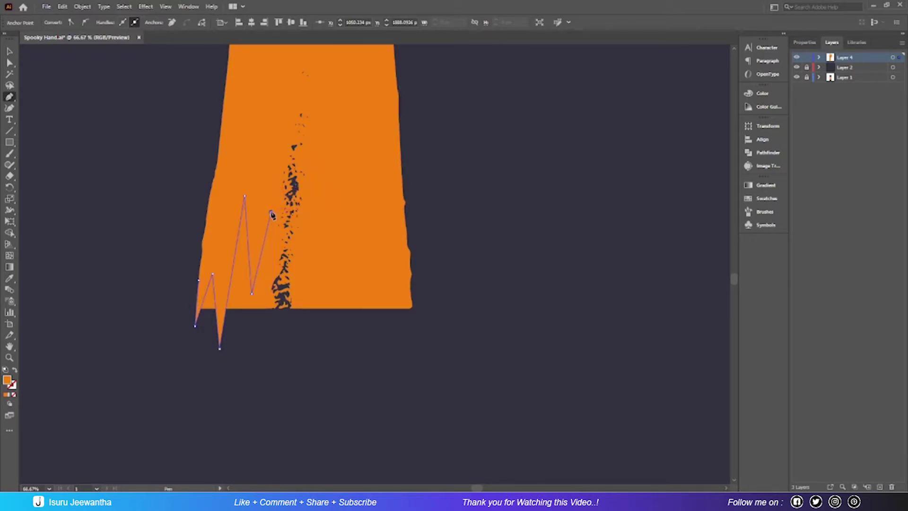
left_click(292, 330)
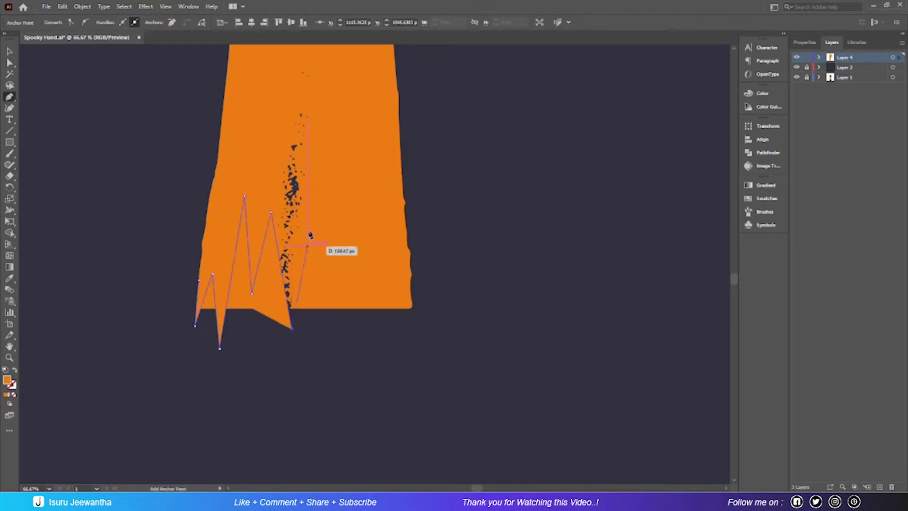
left_click(307, 229)
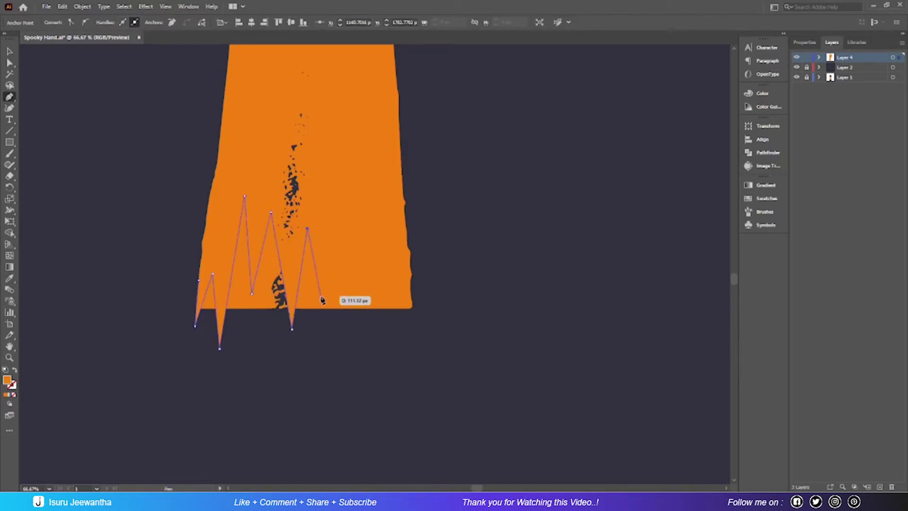
left_click(321, 296)
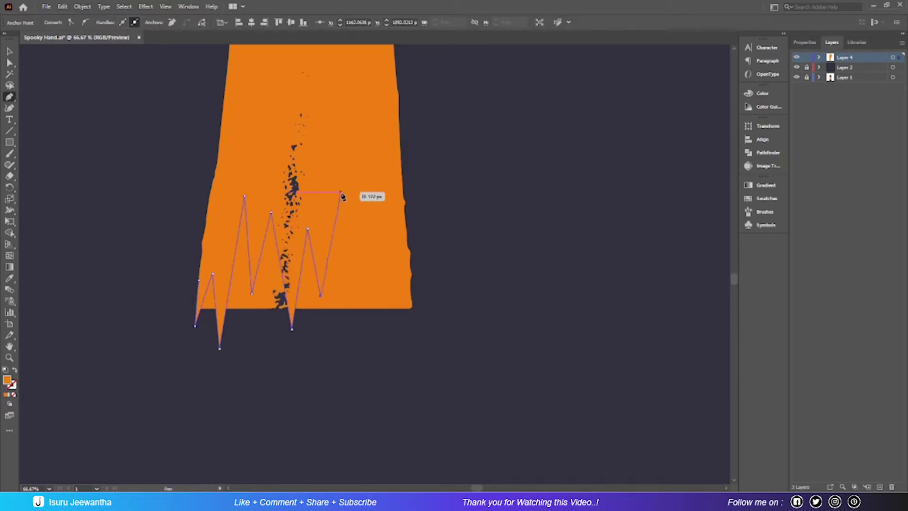
Continue the zigzag to the right edge, close the shape below the wrist, and select both shapes
left_click(335, 216)
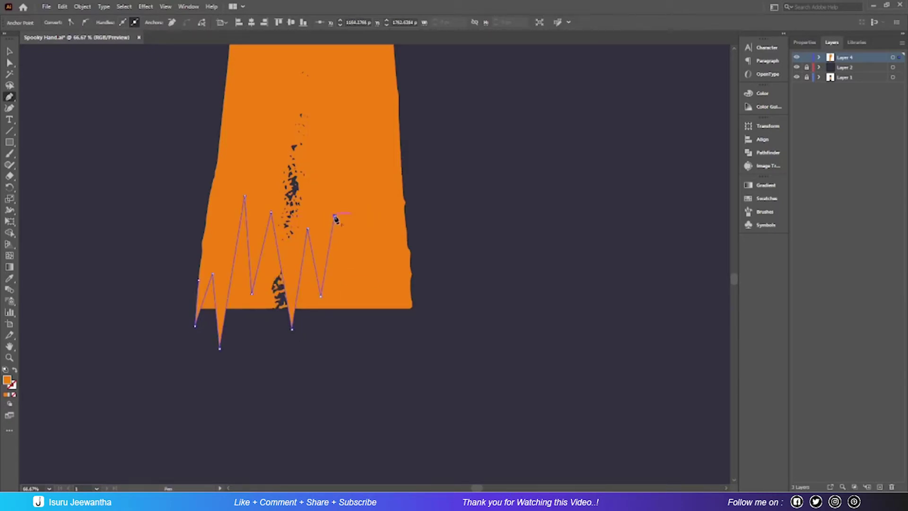
left_click(350, 345)
left_click(369, 202)
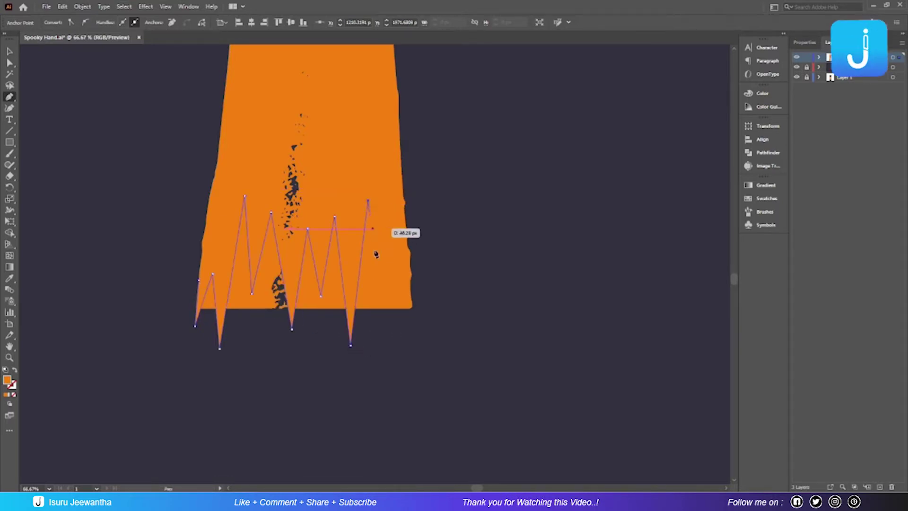
left_click(378, 271)
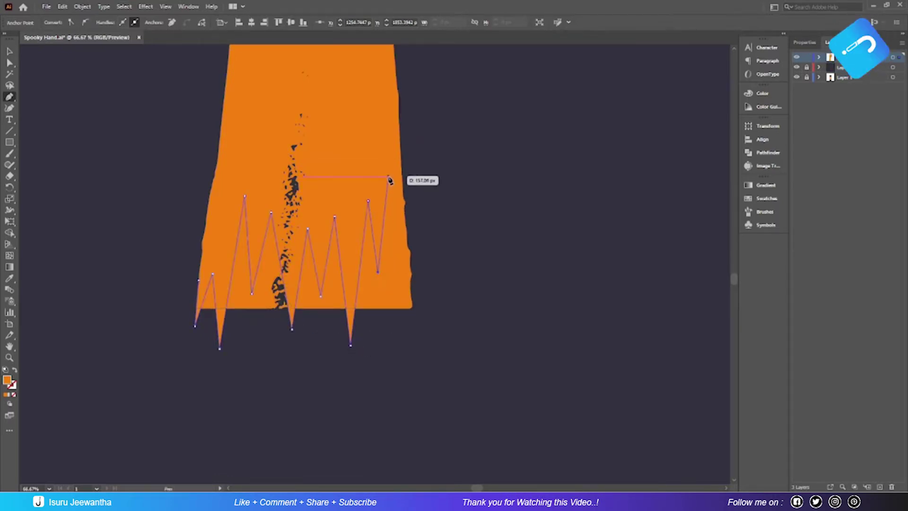
left_click(389, 176)
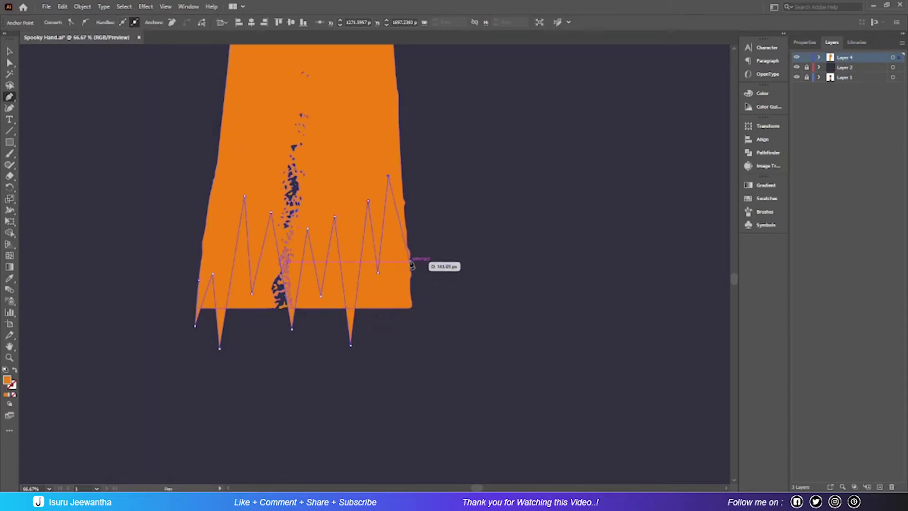
left_click(409, 256)
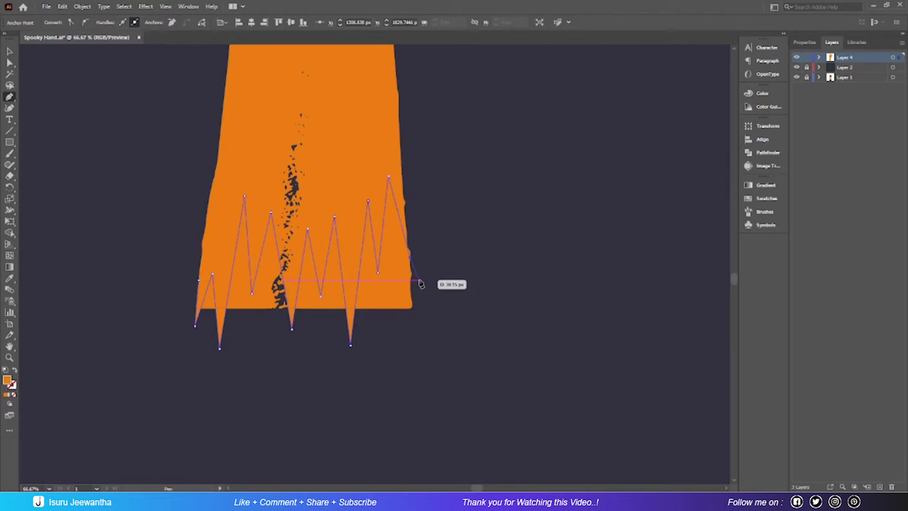
left_click(438, 296)
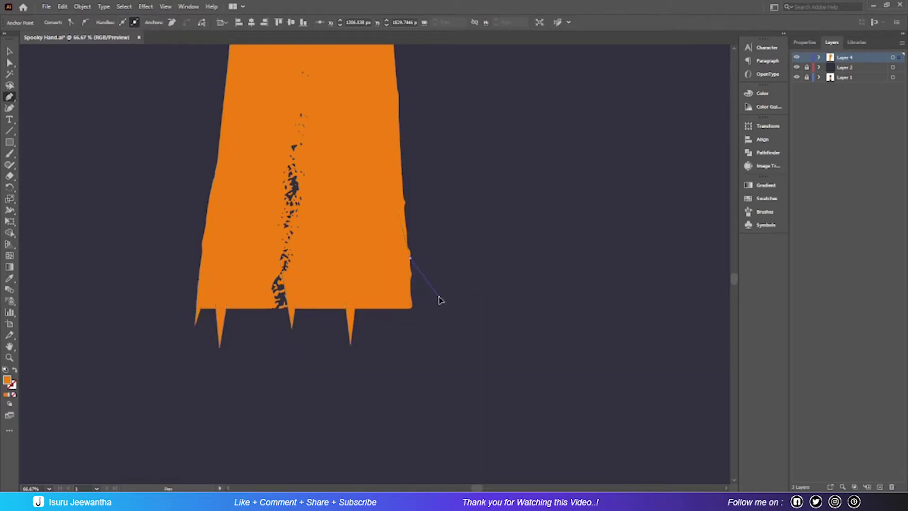
left_click(415, 396)
left_click(199, 384)
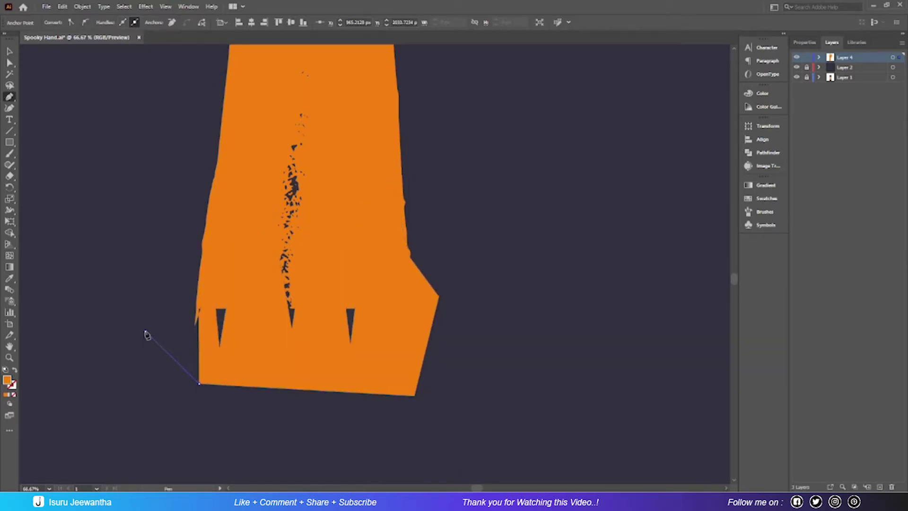
left_click(146, 331)
left_click(197, 280)
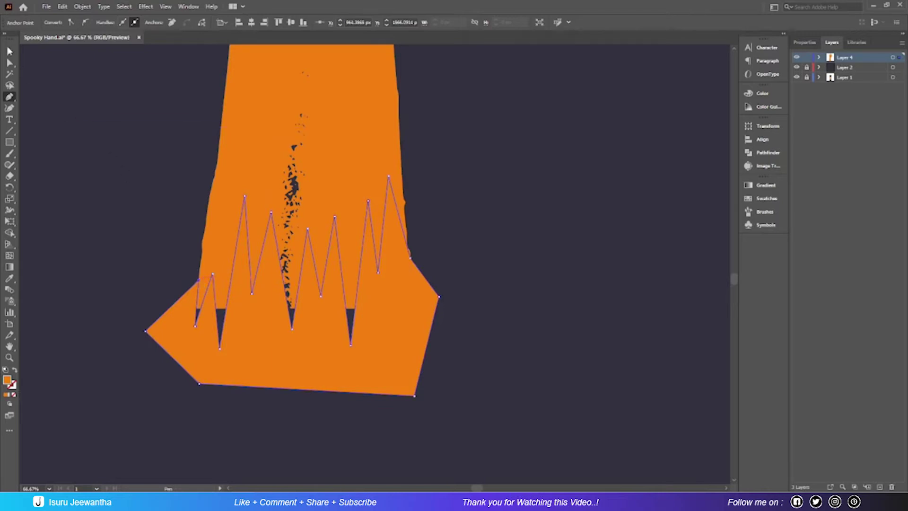
left_click(9, 51)
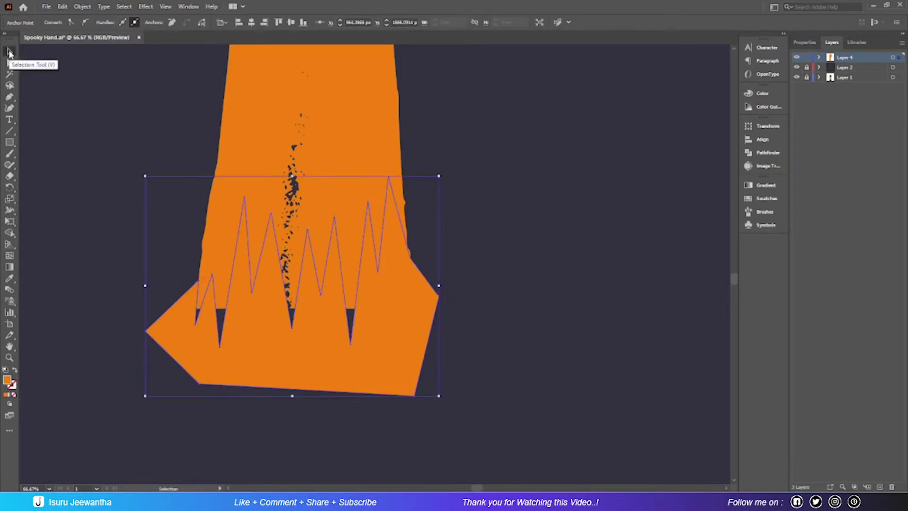
left_click(331, 136, "shift")
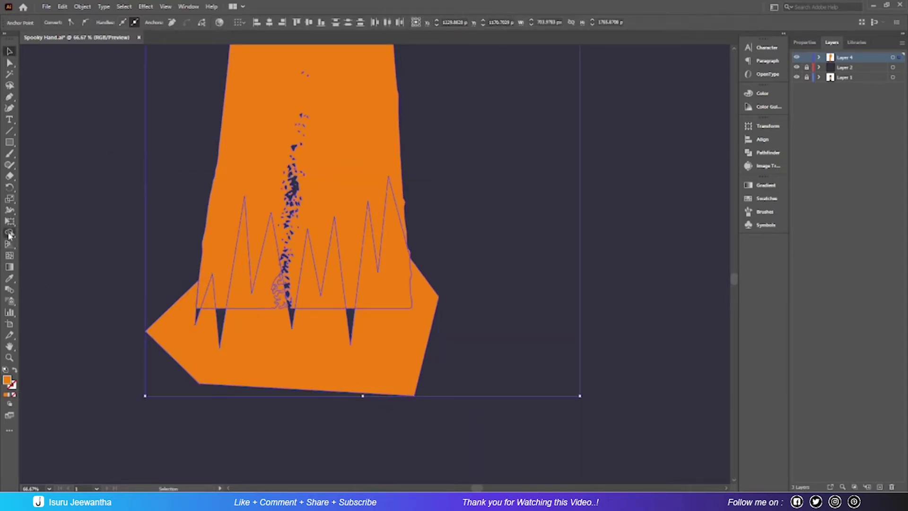
With Shape Builder, merge the upper wrist regions and fill in the small triangular gaps
left_click(9, 233)
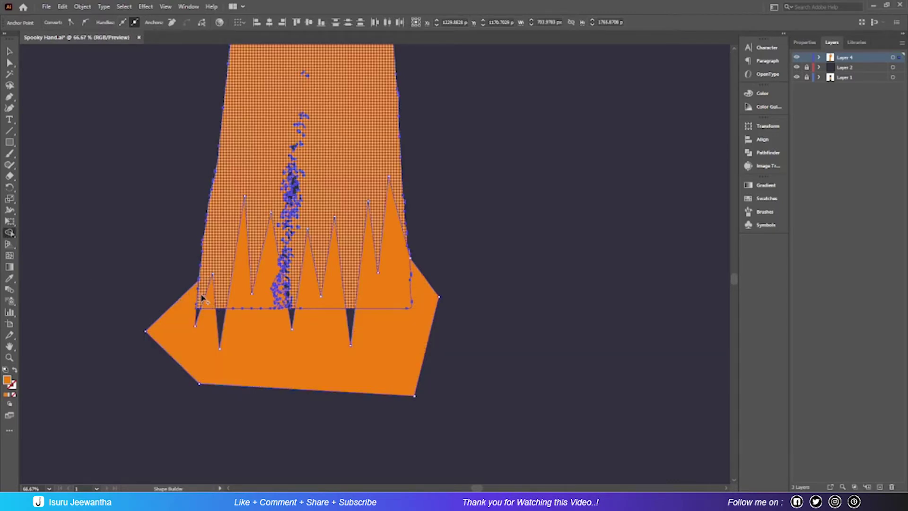
left_click(198, 311)
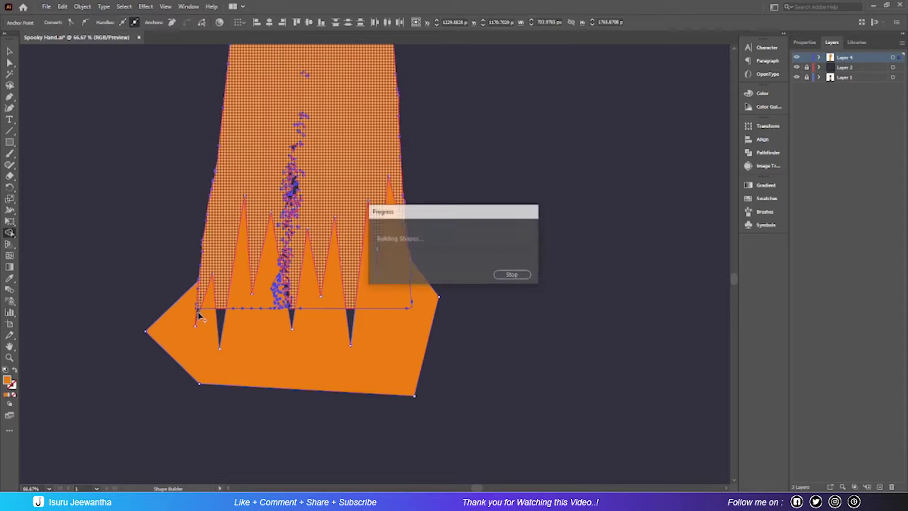
left_click(223, 306)
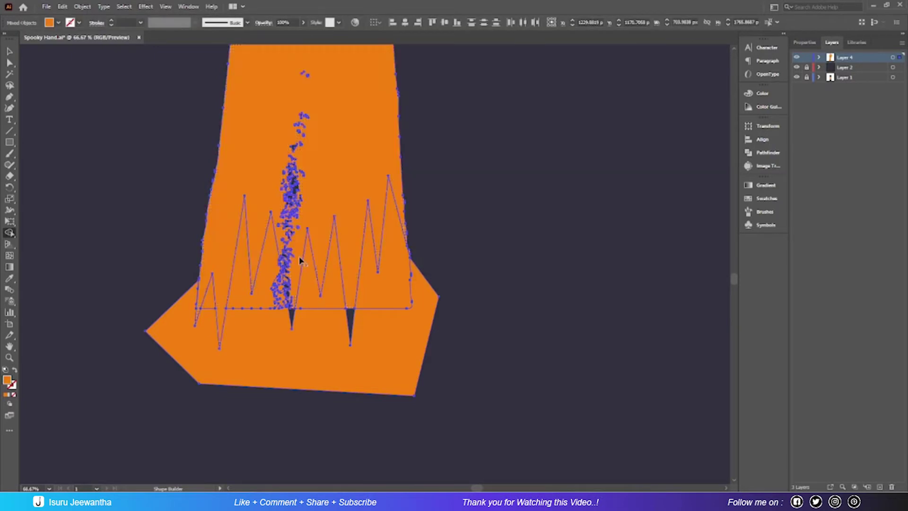
left_click(292, 315)
left_click(350, 316)
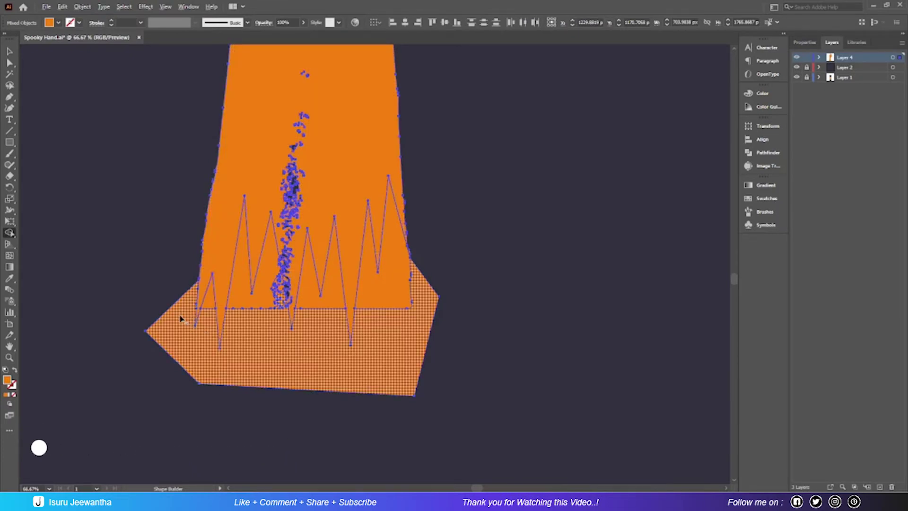
Delete the region below the zigzag and the triangles between the spikes
left_click(215, 374, "alt")
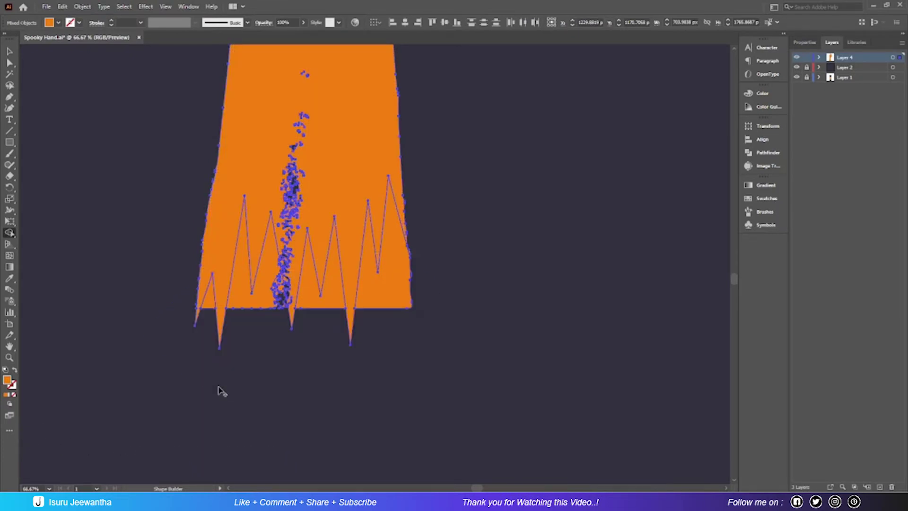
left_click(211, 298, "alt")
left_click(245, 284, "alt")
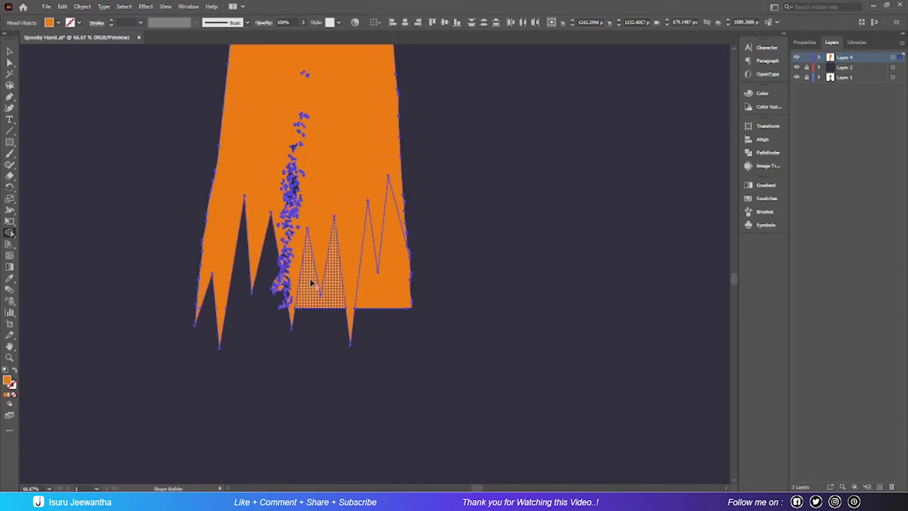
left_click(317, 298, "alt")
left_click(396, 286, "alt")
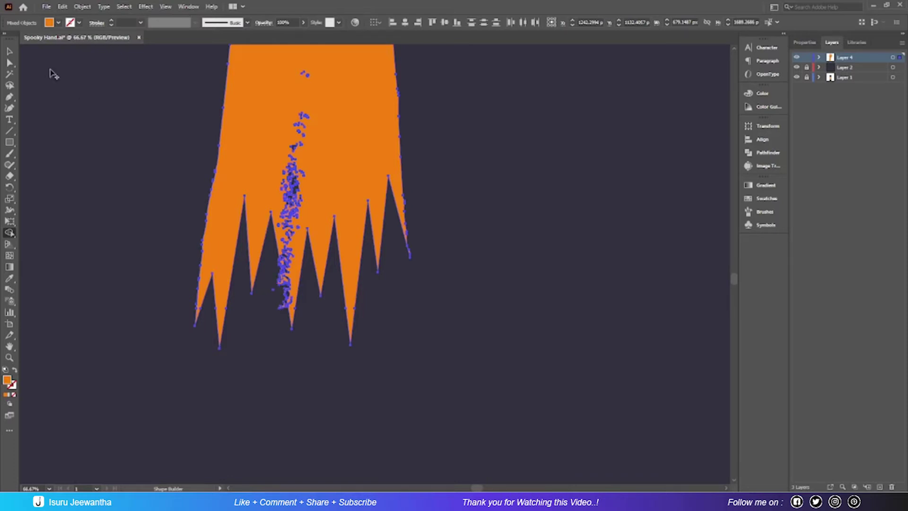
left_click(10, 52)
left_click(81, 165)
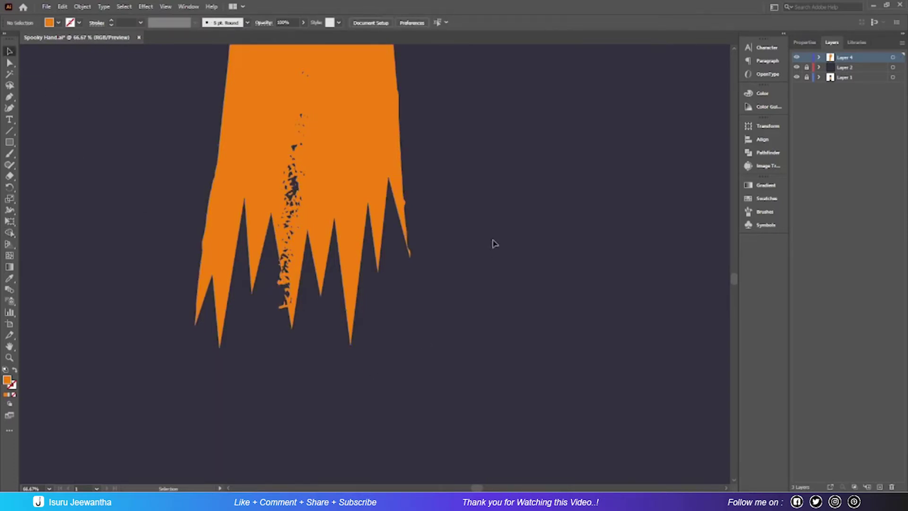
Fit the artboard in view, then scale the hand down slightly and reposition it
scroll(494, 244, "up", 3)
key("ctrl+0")
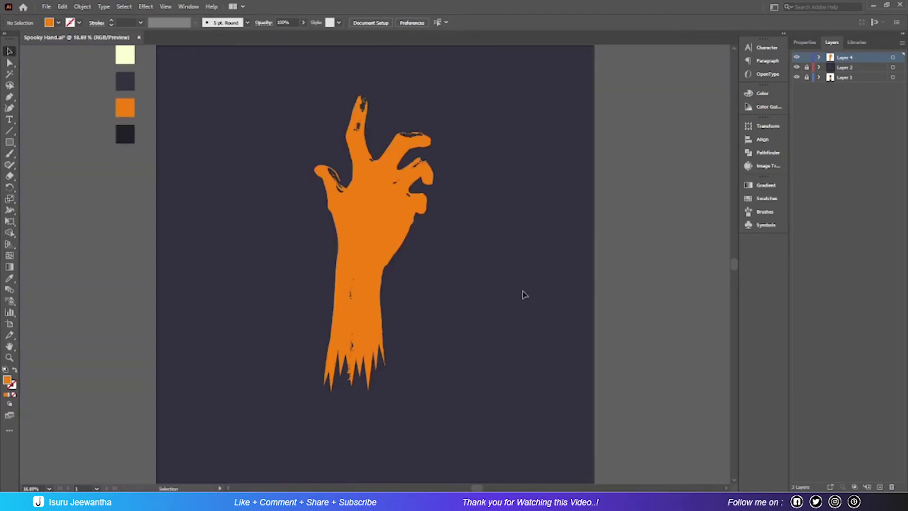
mouse_move(380, 230)
left_mouse_down()
mouse_move(395, 246)
mouse_move(391, 256)
left_mouse_up()
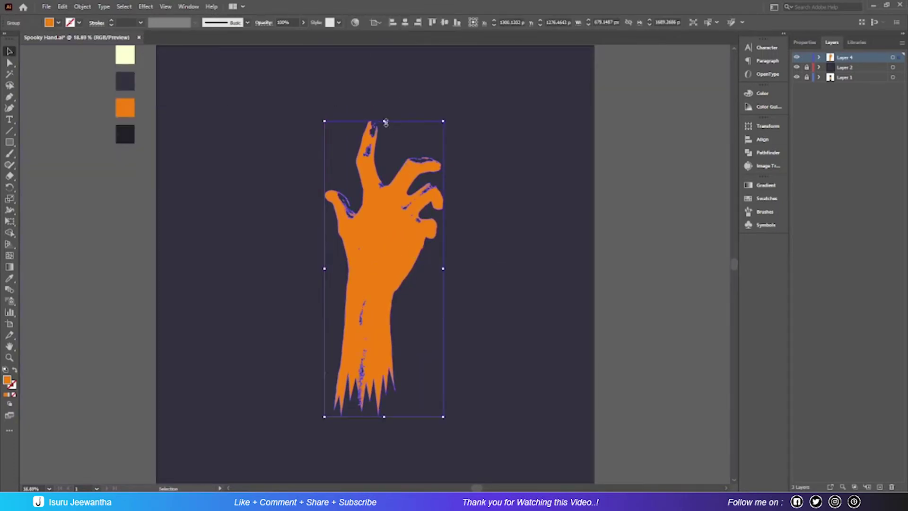
left_click_drag(384, 121, 383, 157)
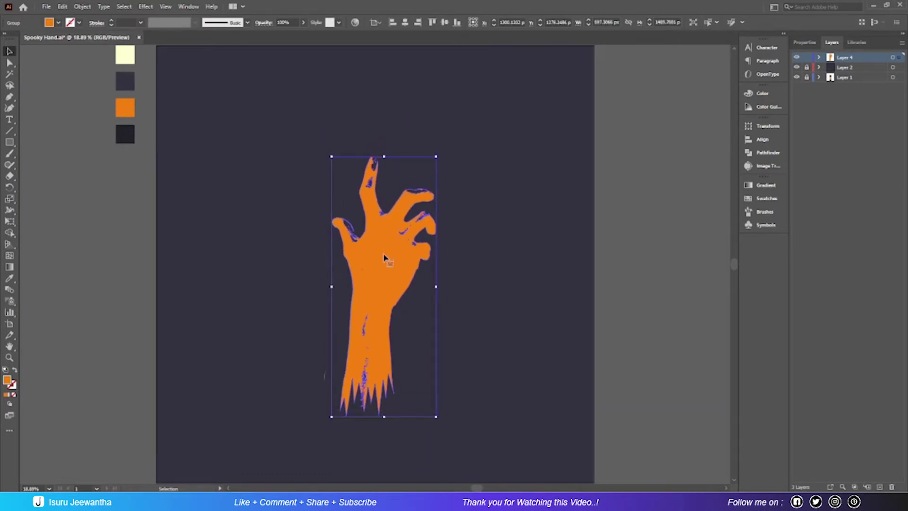
mouse_move(384, 258)
left_mouse_down()
mouse_move(391, 229)
mouse_move(423, 223)
mouse_move(424, 239)
left_mouse_up()
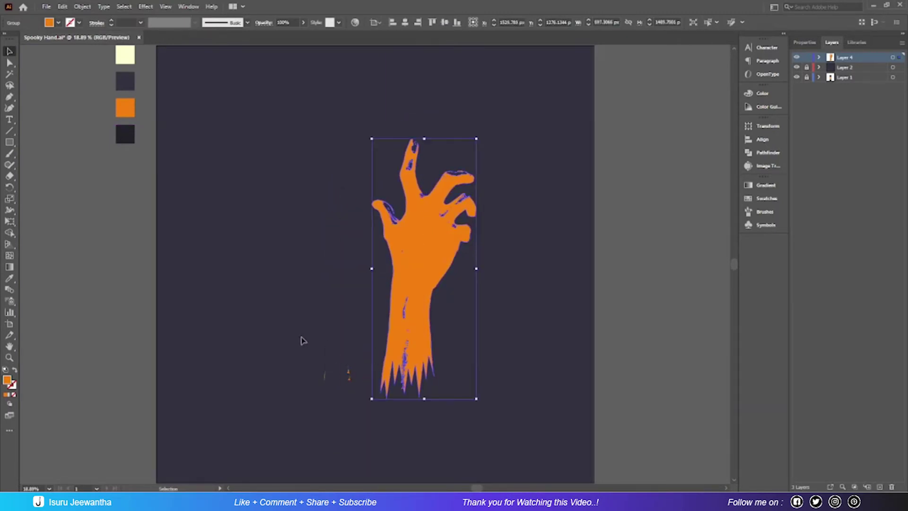
left_click(352, 396)
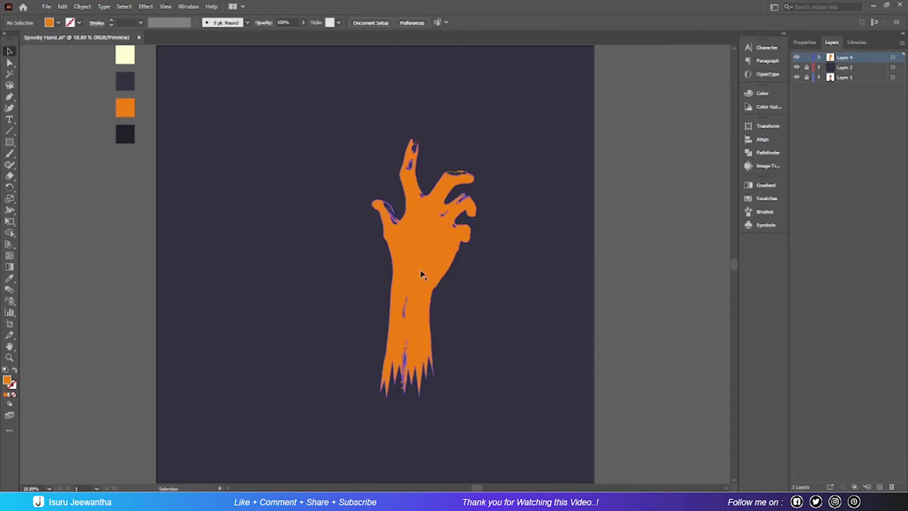
mouse_move(421, 270)
left_mouse_down()
mouse_move(338, 250)
mouse_move(367, 259)
left_mouse_up()
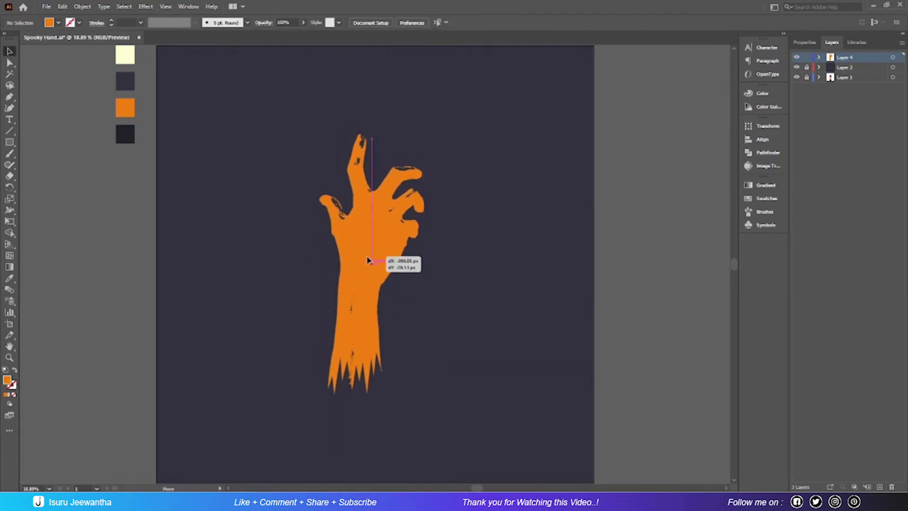
Group the hand artwork and centre it horizontally on the artboard
left_click(81, 10)
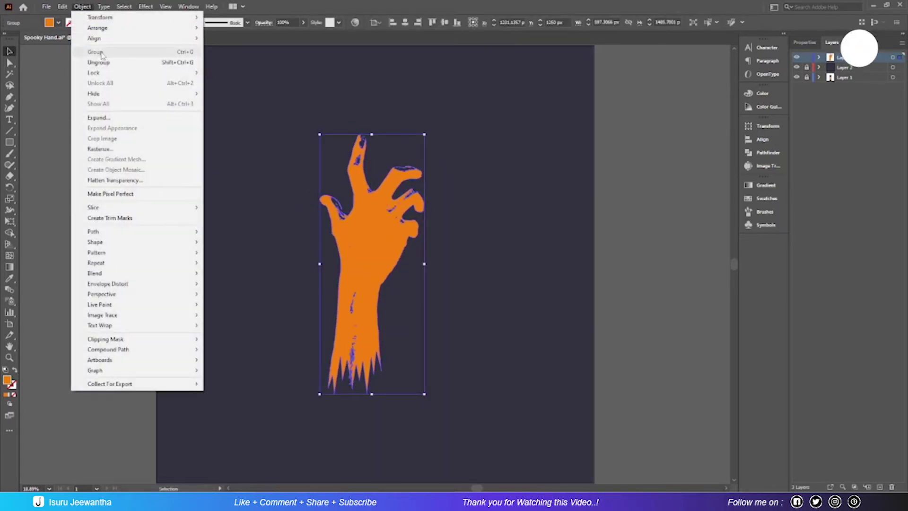
left_click(119, 54)
left_click_drag(387, 252, 385, 248)
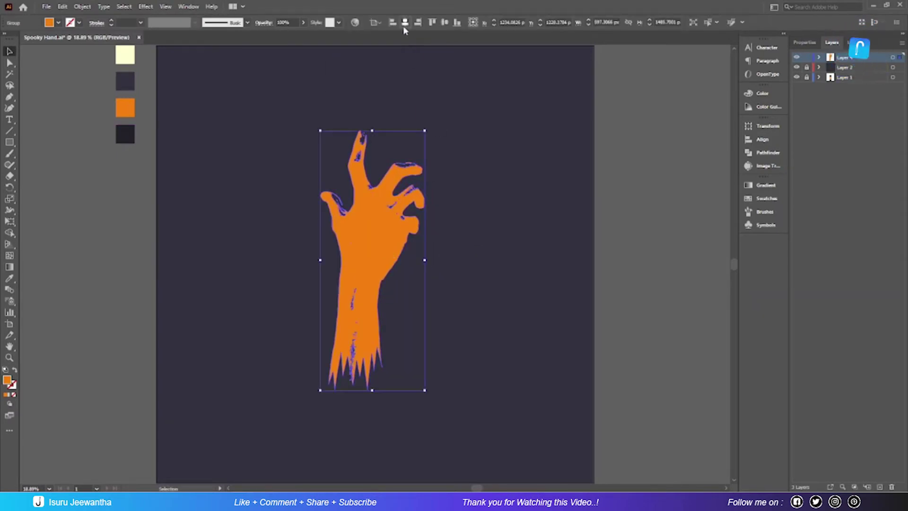
left_click(404, 24)
left_click(445, 23)
left_click(504, 229)
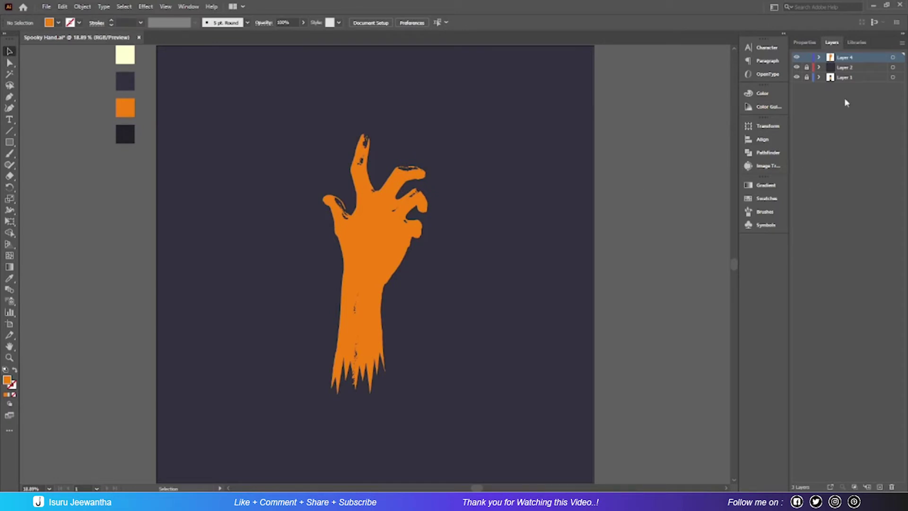
Add a new layer above Layer 2 and bring in a dark dot symbol from the Dot Pattern Vector Pack
left_click(863, 69)
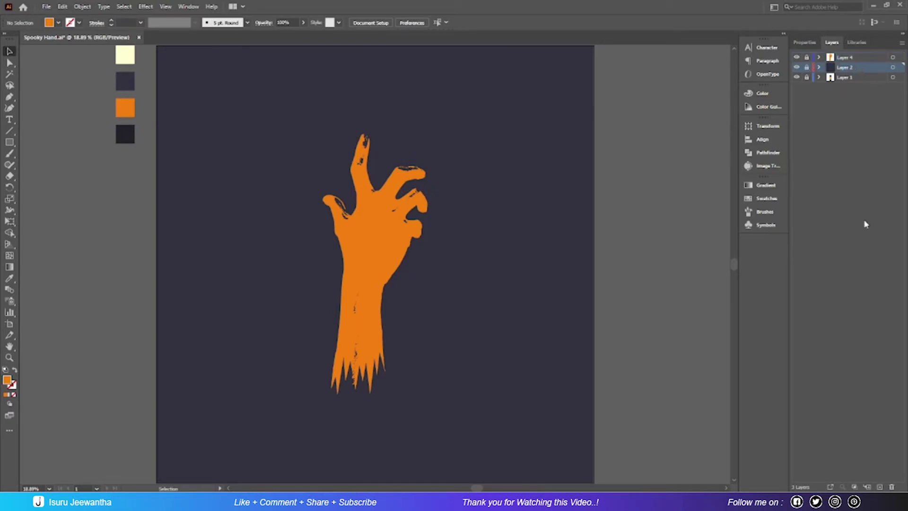
left_click(880, 488)
left_click(776, 226)
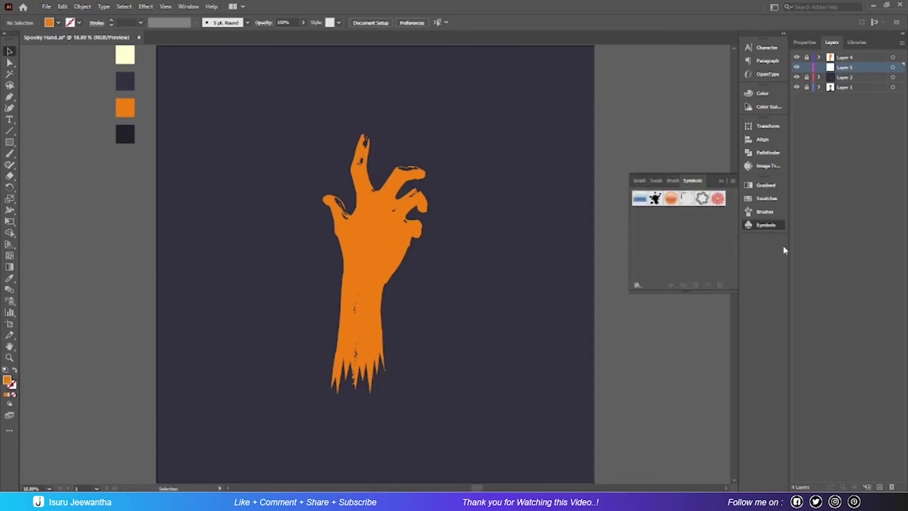
left_click(638, 286)
left_click(697, 245)
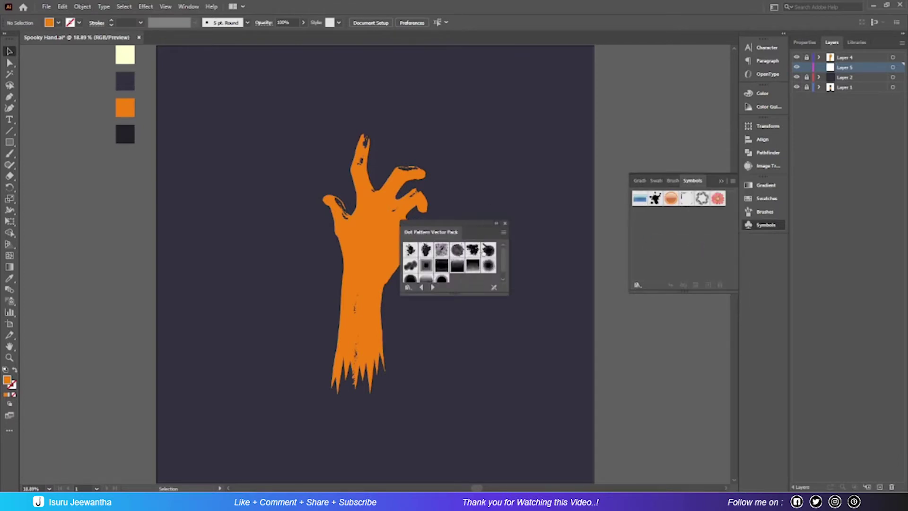
left_click_drag(504, 263, 503, 268)
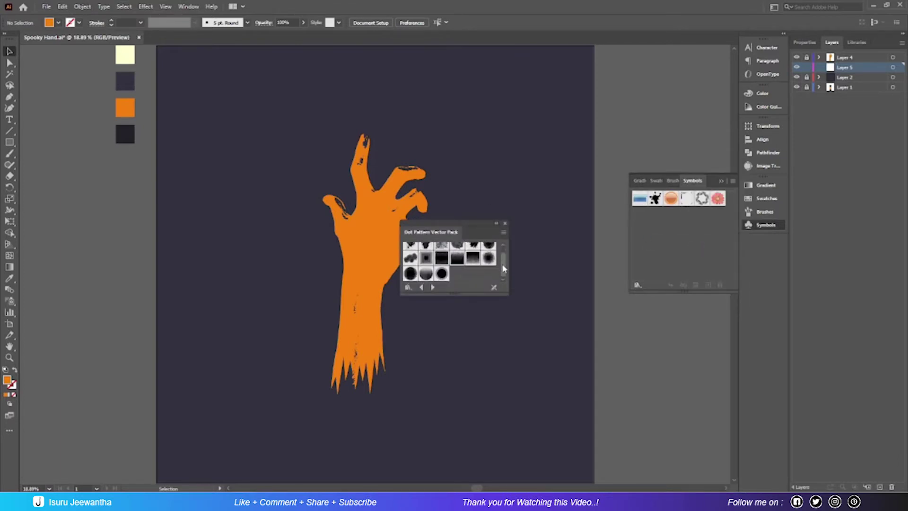
left_click(489, 258)
left_click_drag(476, 222, 677, 80)
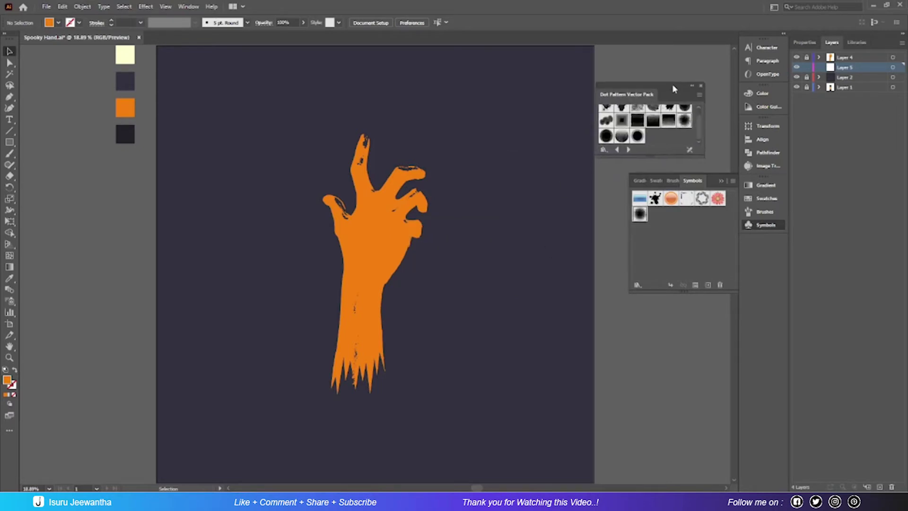
Spray one dot-pattern instance behind the hand and expand it into paths
left_click(10, 301)
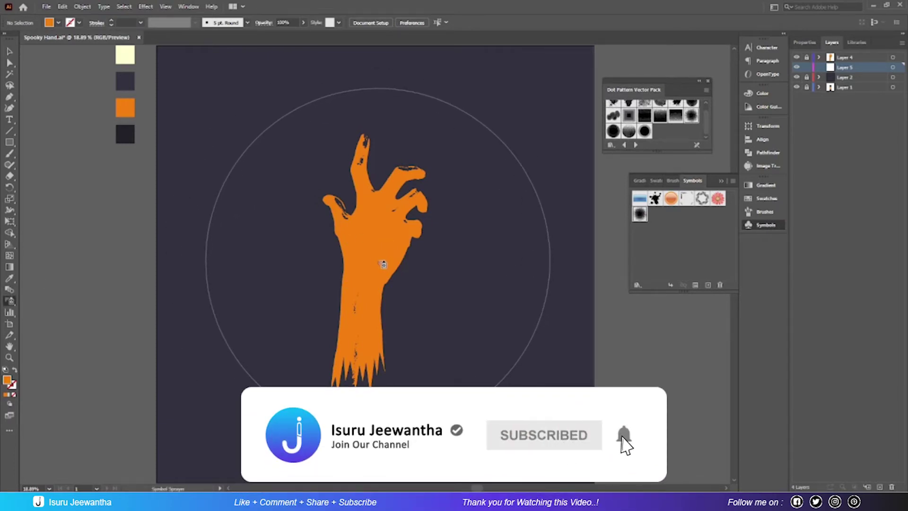
left_click(383, 264)
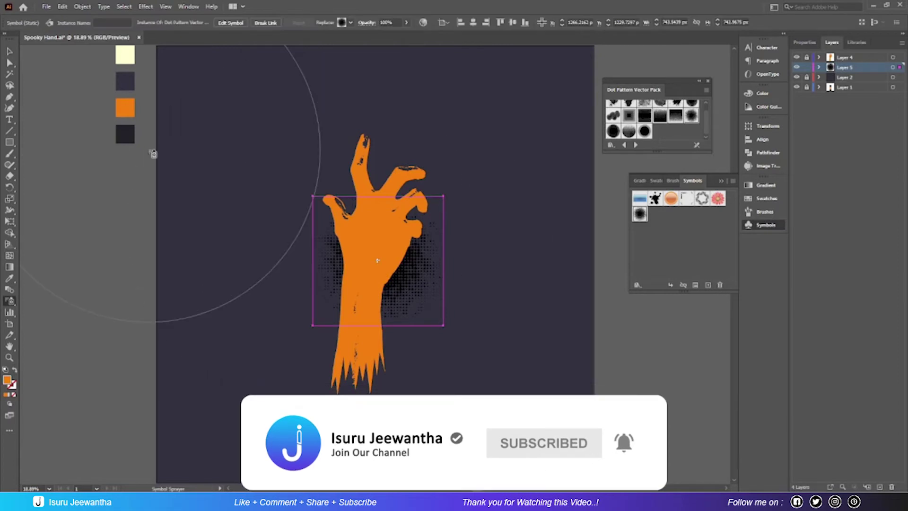
left_click(9, 52)
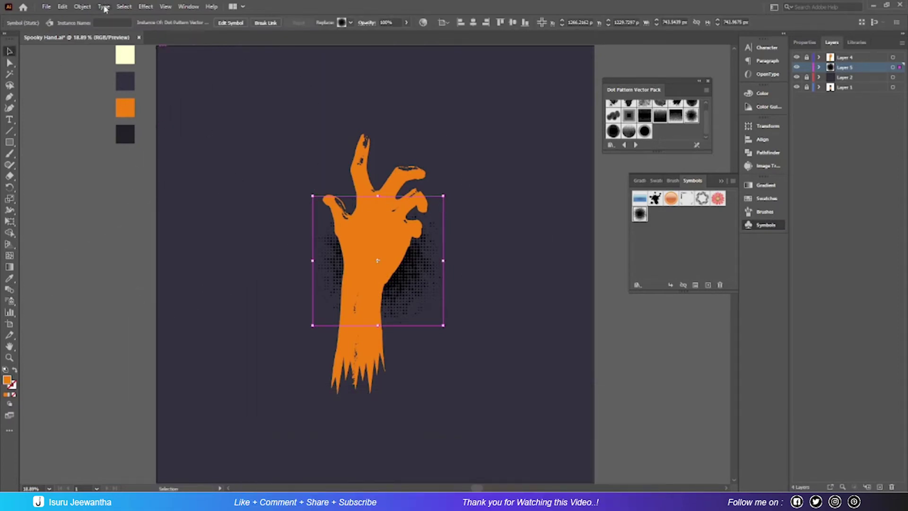
left_click(82, 6)
left_click(116, 120)
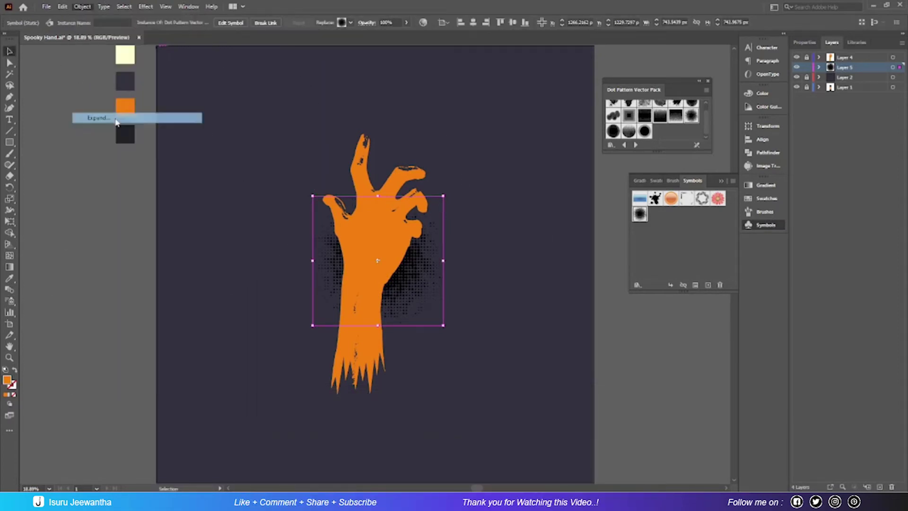
left_click(428, 305)
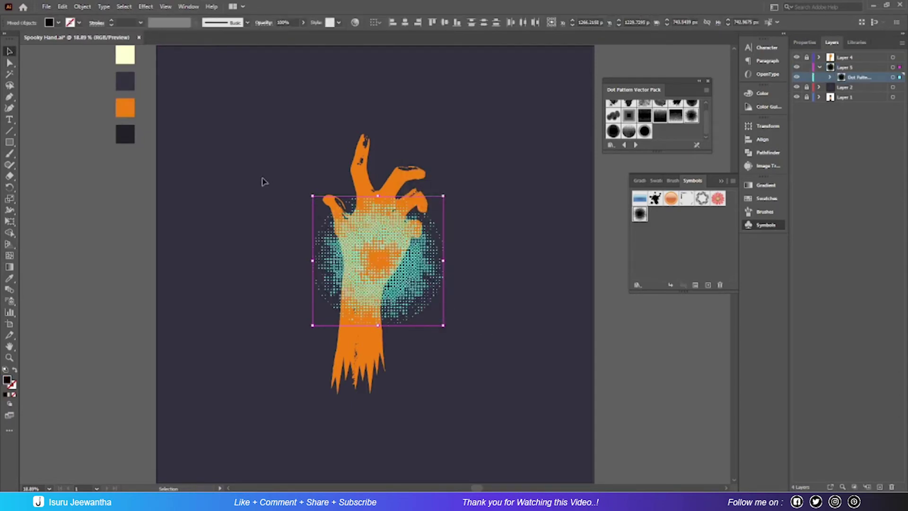
Group the expanded dot pattern and move it to the upper left of the hand
right_click(378, 229)
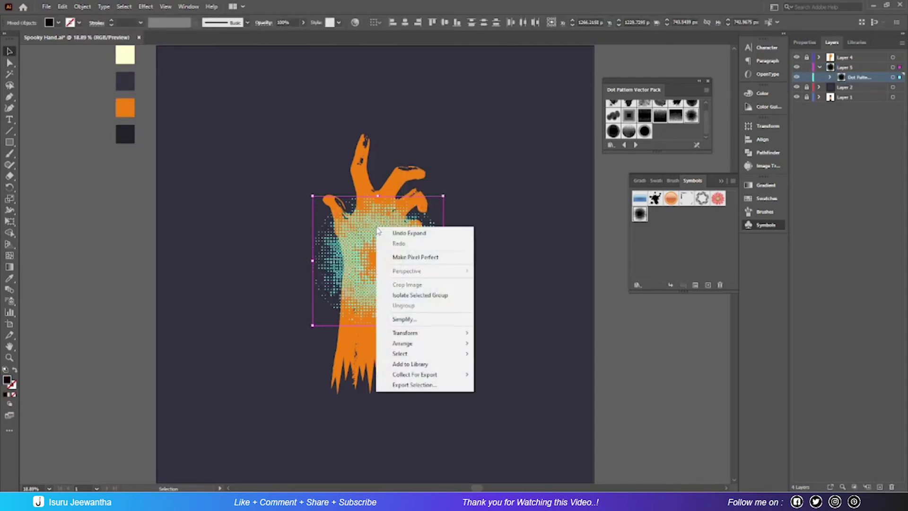
left_click(83, 7)
left_click(102, 52)
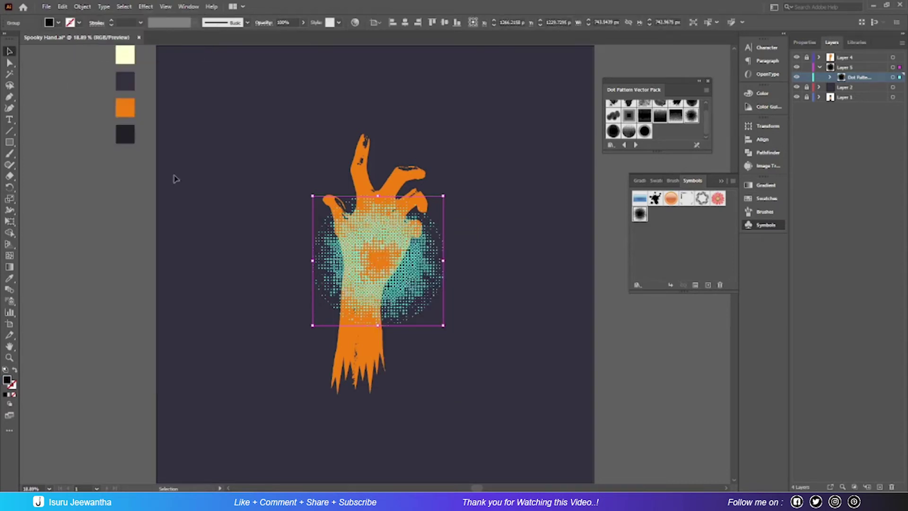
left_click_drag(342, 243, 268, 215)
key("i")
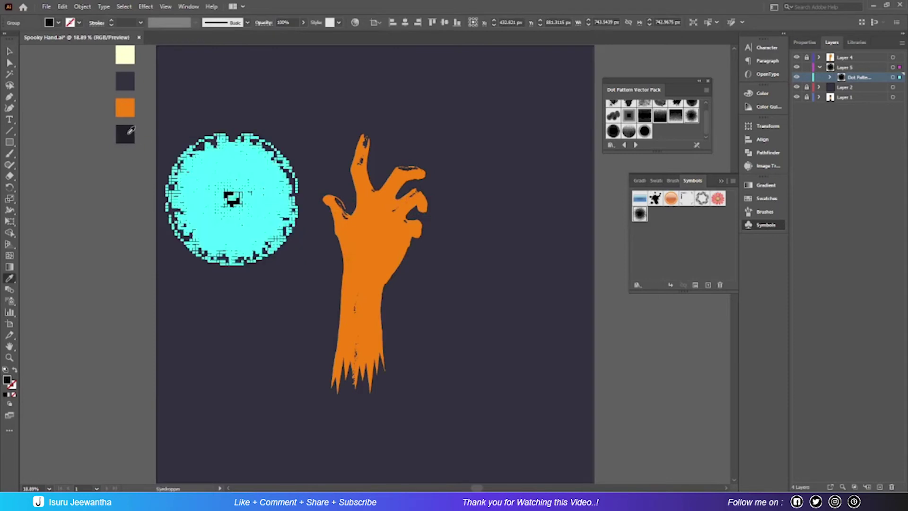
left_click(9, 51)
Move and enlarge the dark dot glow around the hand, then centre it horizontally and vertically
left_click(228, 361)
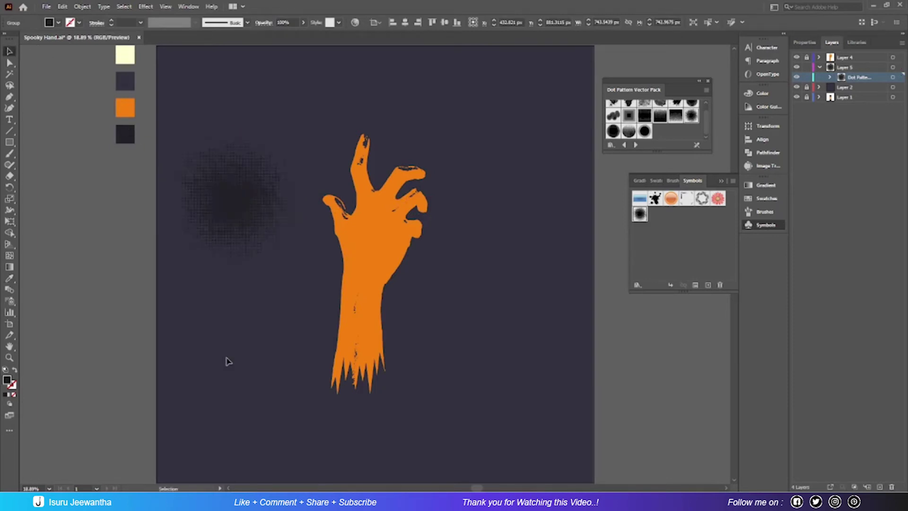
mouse_move(245, 205)
left_mouse_down()
mouse_move(327, 266)
mouse_move(305, 256)
mouse_move(508, 289)
left_mouse_up()
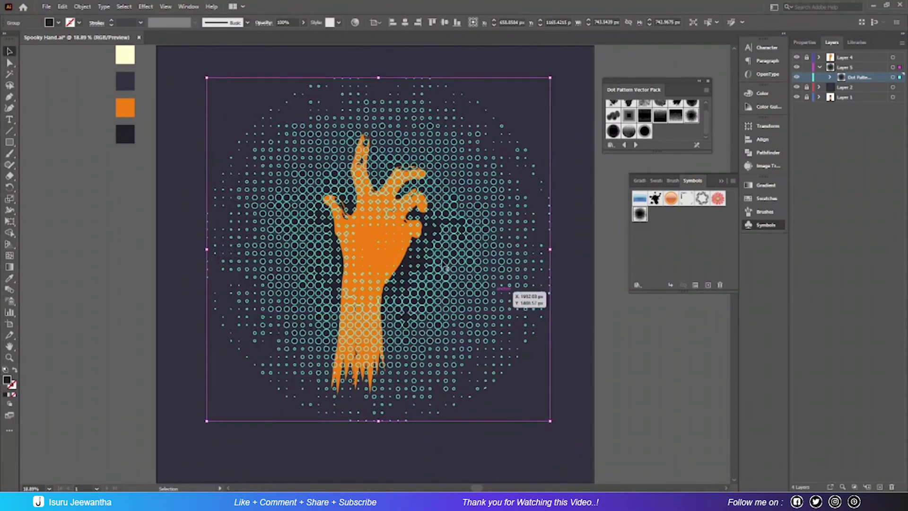
mouse_move(503, 287)
left_mouse_down()
mouse_move(455, 254)
mouse_move(443, 267)
left_mouse_up()
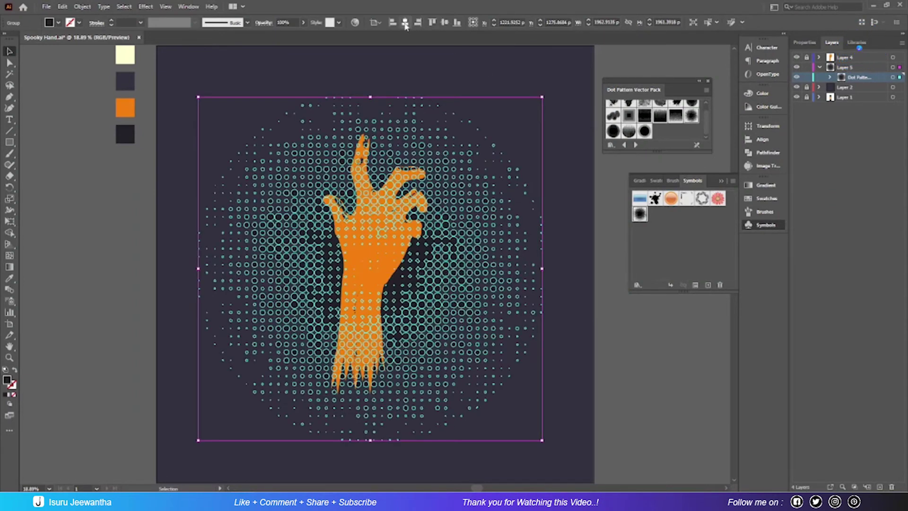
left_click(405, 24)
left_click(445, 23)
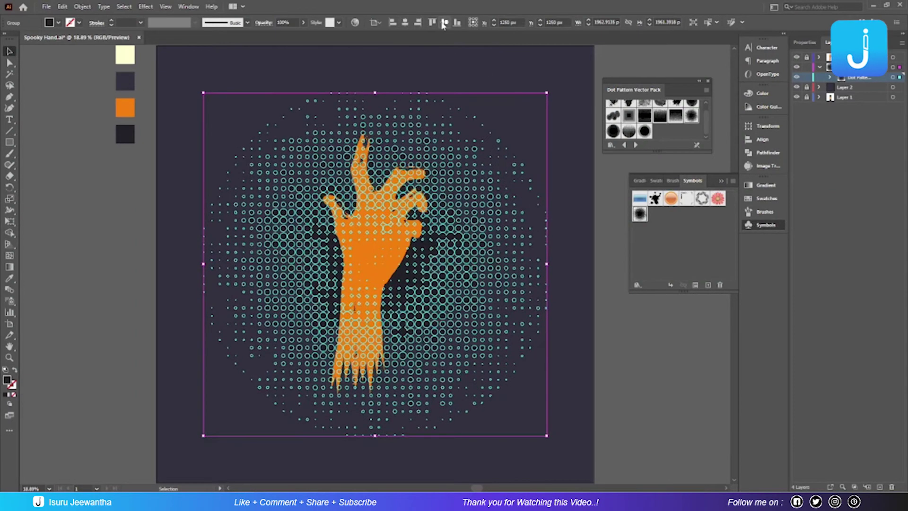
left_click(587, 162)
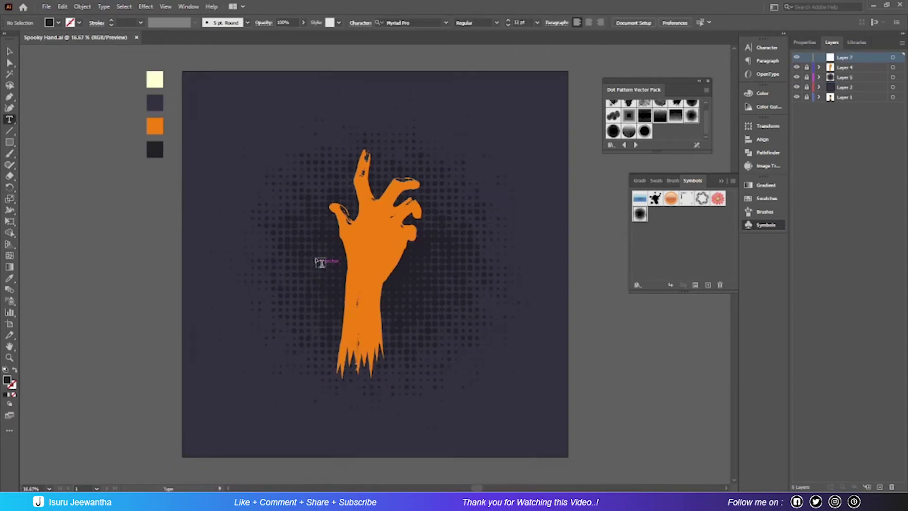
Start a new text object and set its font to Creepster
key("t")
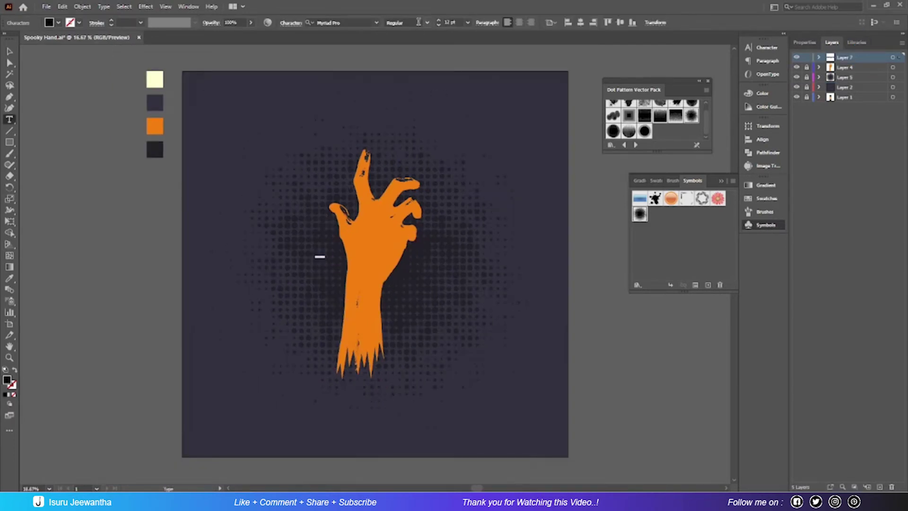
left_click(468, 22)
left_click(480, 192)
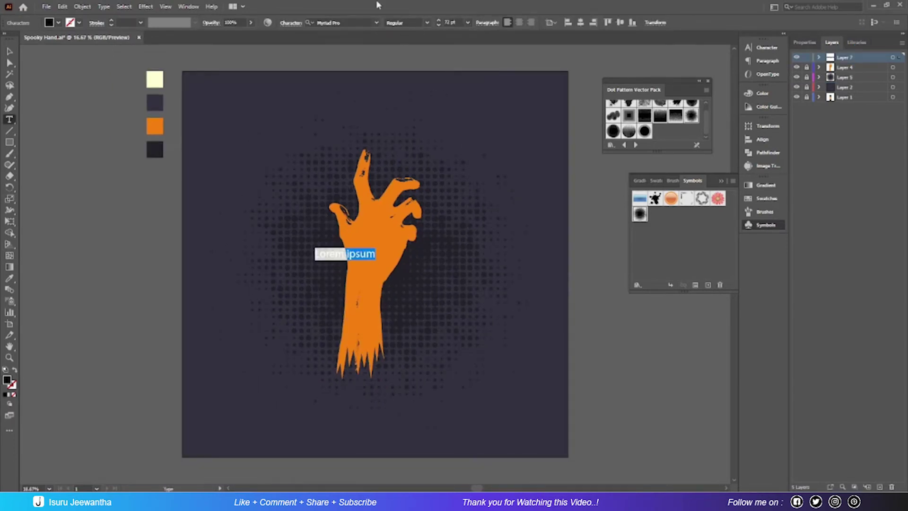
left_click(427, 23)
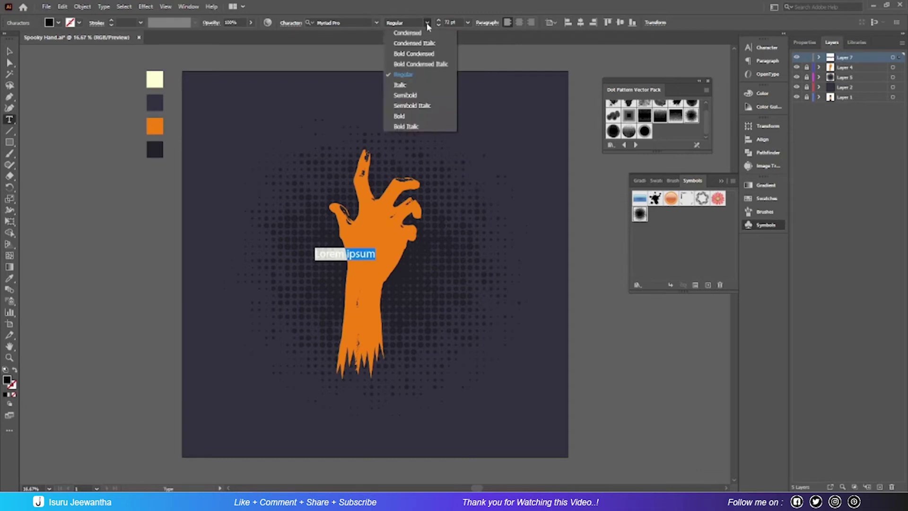
left_click(376, 24)
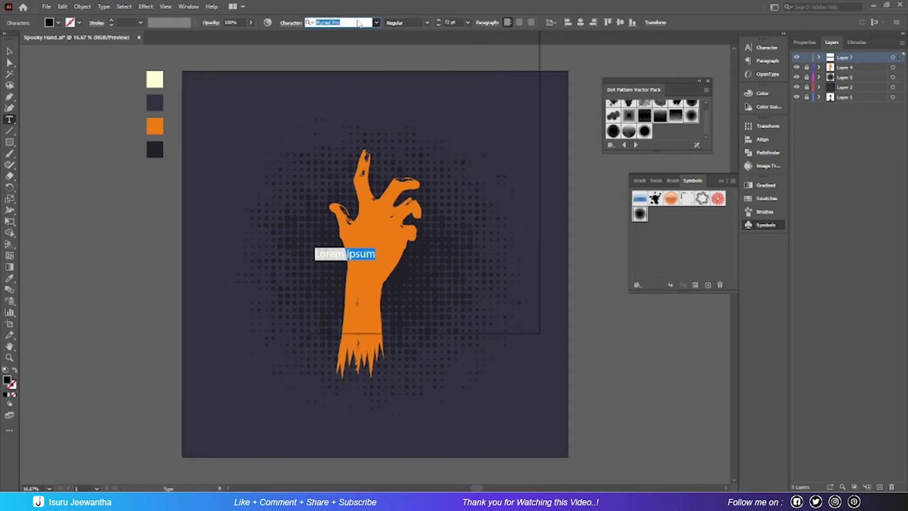
left_click(358, 22)
type("cree")
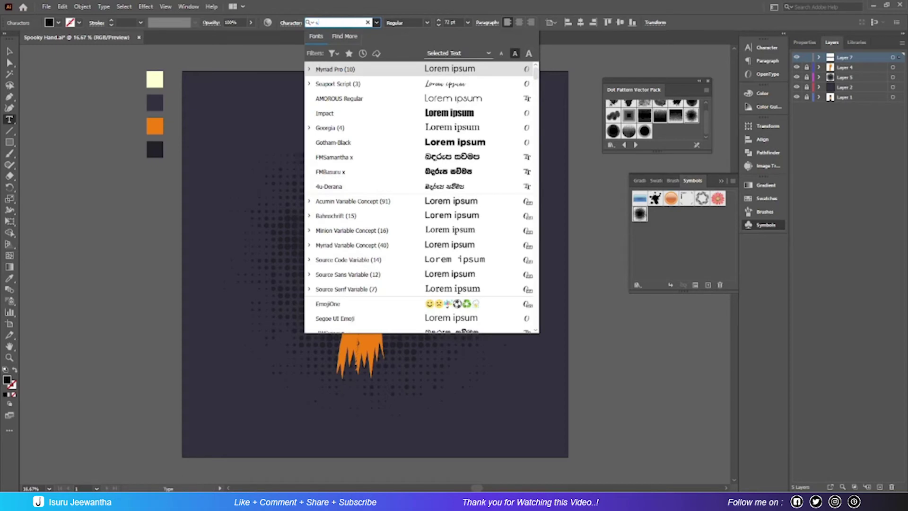
left_click(363, 72)
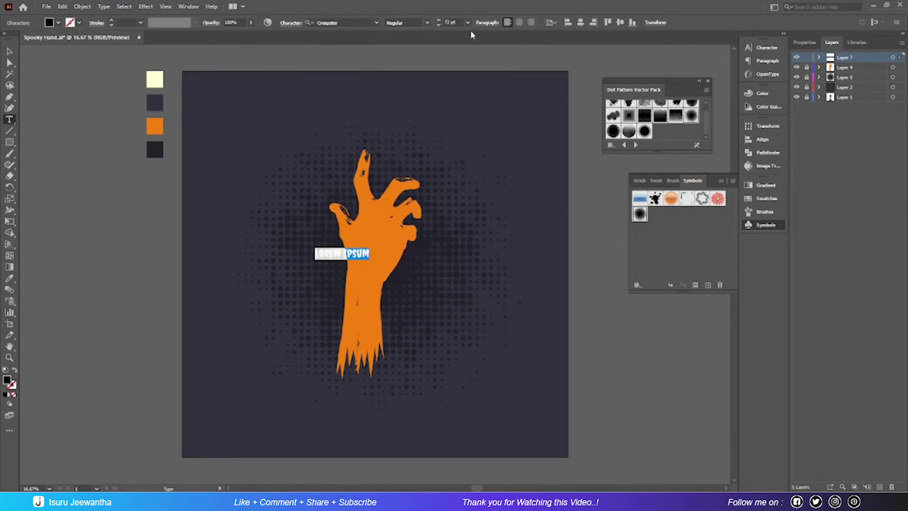
Set the type size to 250 pt in the Character panel
left_click(764, 48)
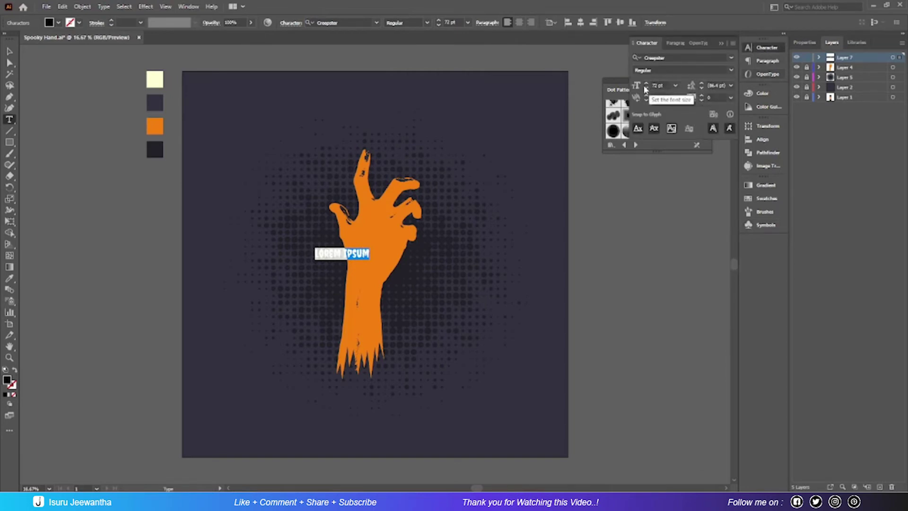
left_click(657, 85)
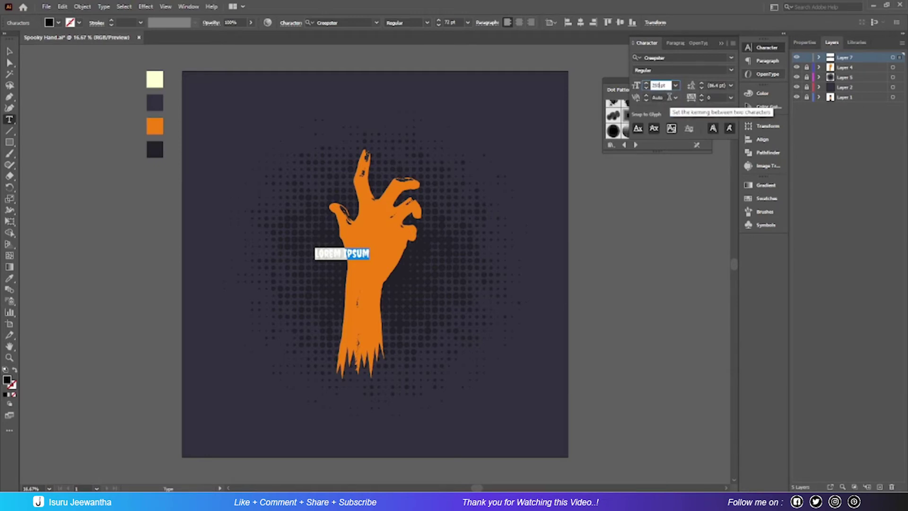
key("Return")
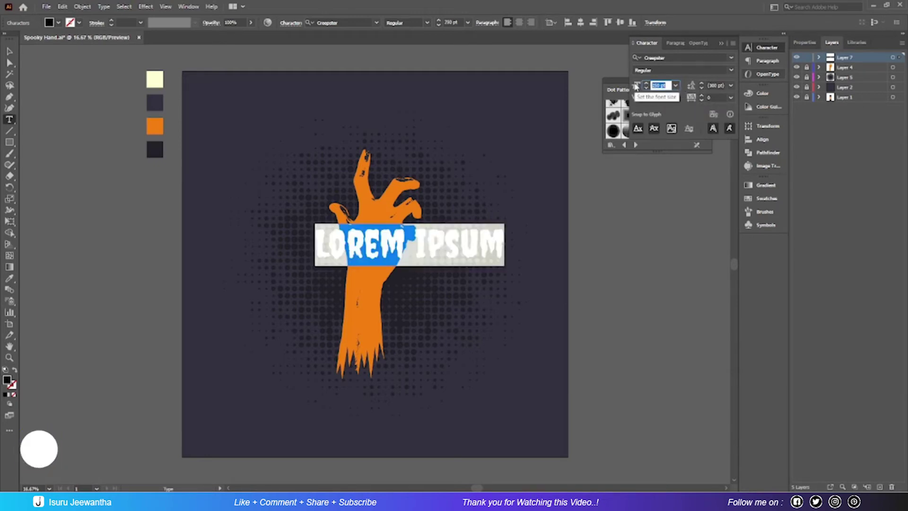
type("50")
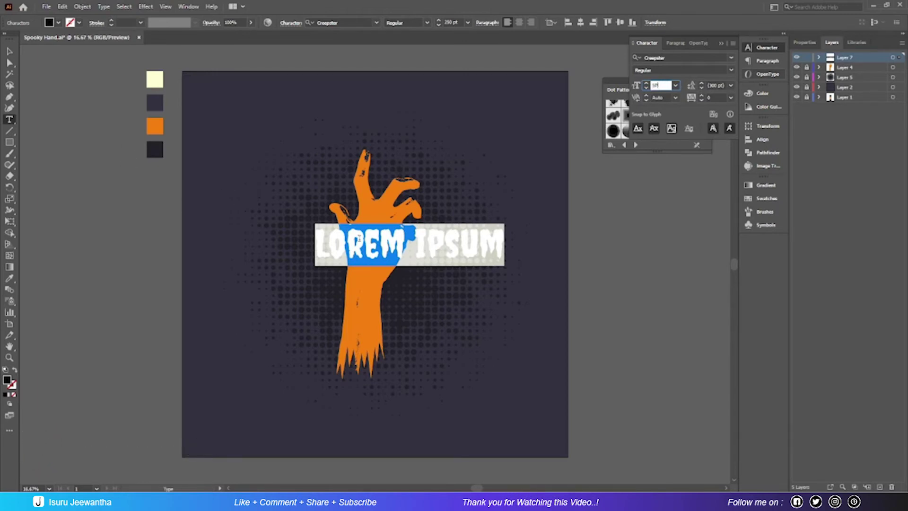
Replace the placeholder text with the word SPOOKY
left_click(359, 238)
key("ctrl+a")
type("S")
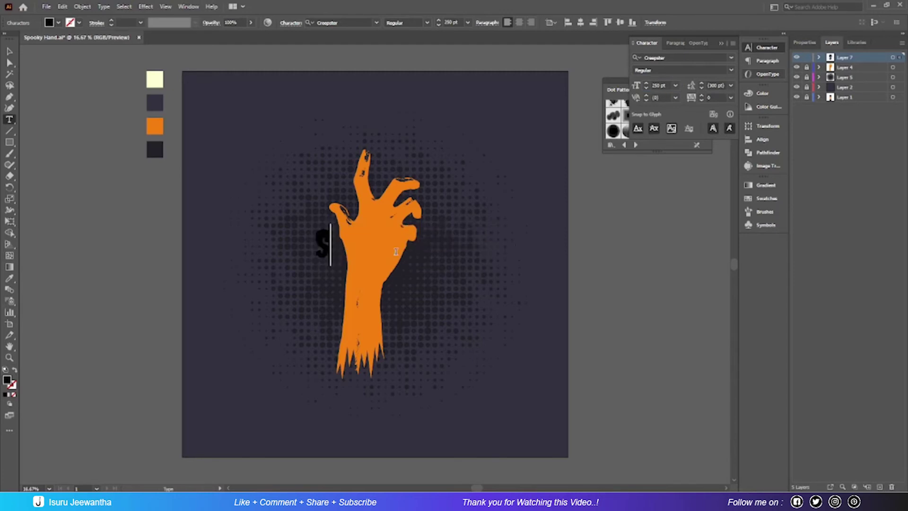
type("POOKY")
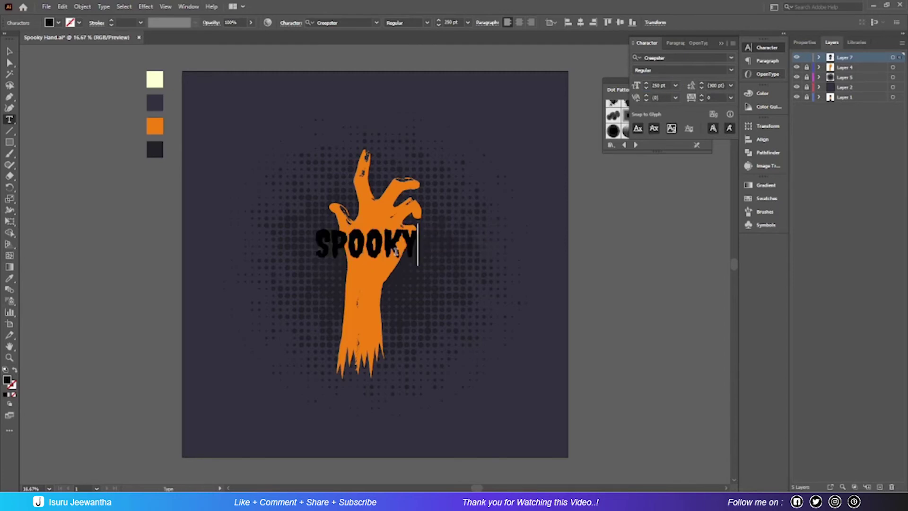
key("ctrl+a")
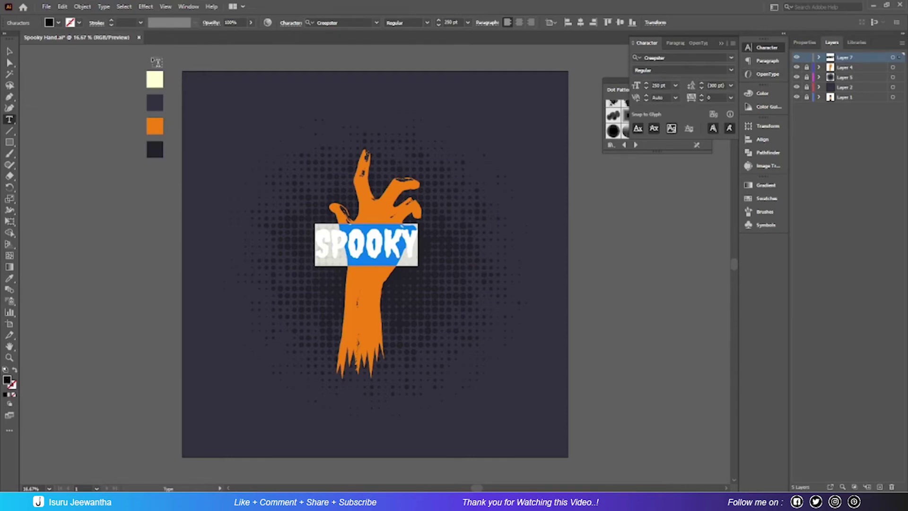
key("BackSpace")
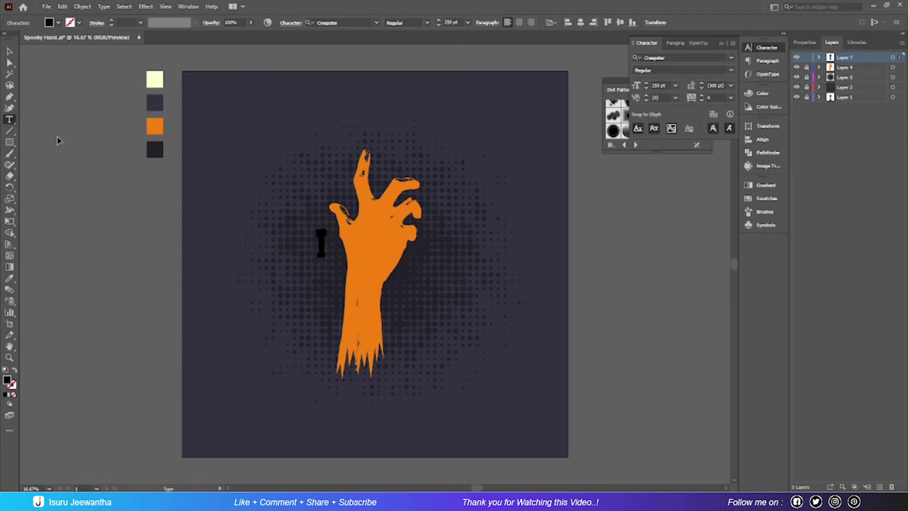
key("ctrl+z")
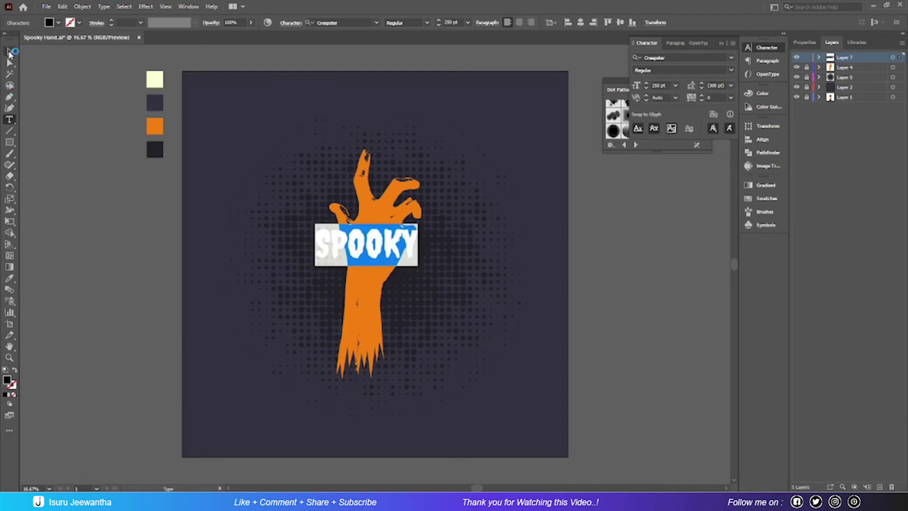
Colour the SPOOKY text with the cream swatch using the Eyedropper
left_click(9, 48)
left_click(86, 171)
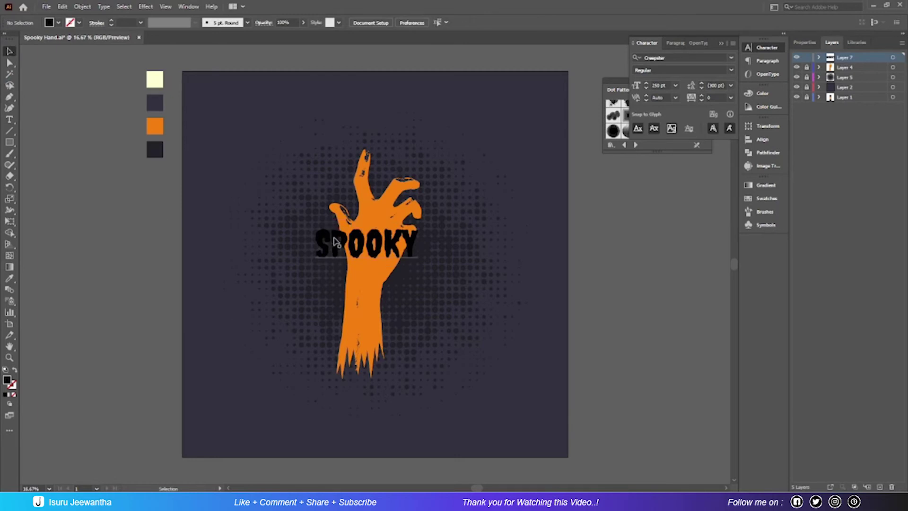
left_click(360, 244)
key("i")
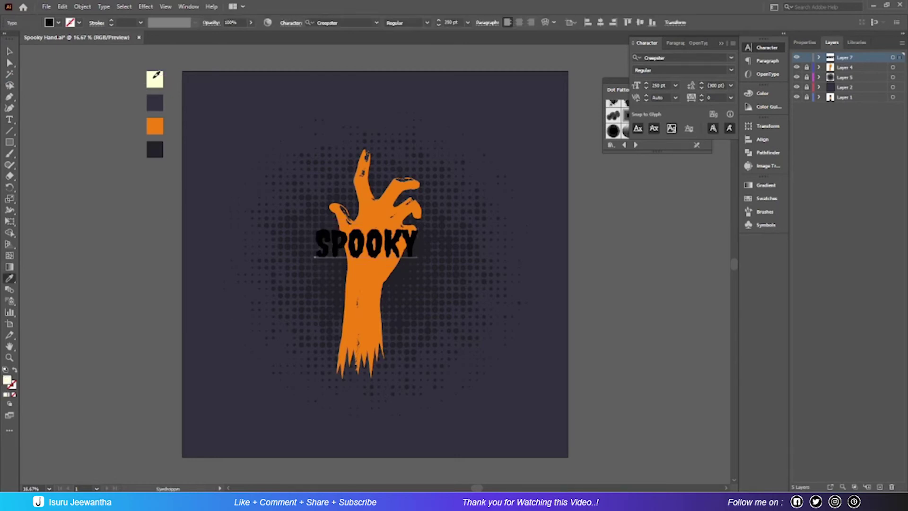
left_click(154, 79)
Centre SPOOKY horizontally and vertically on the artboard
key("v")
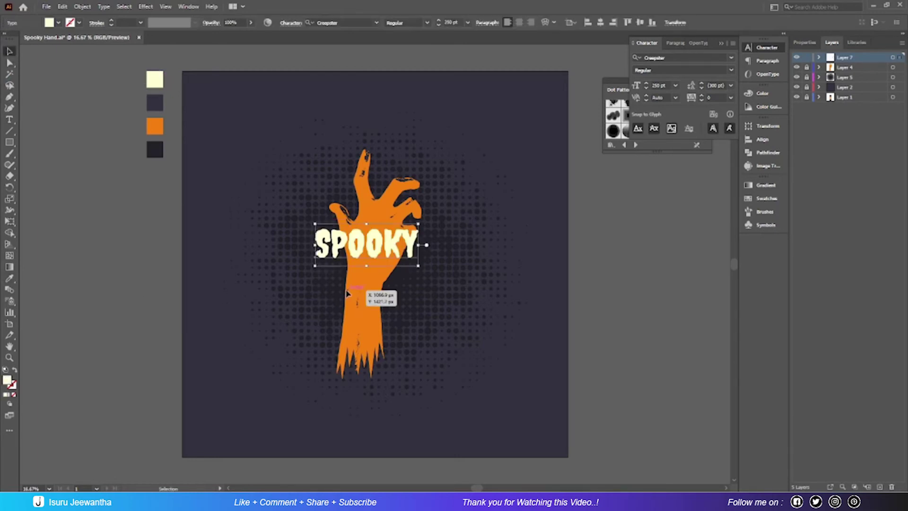
left_click_drag(380, 261, 387, 270)
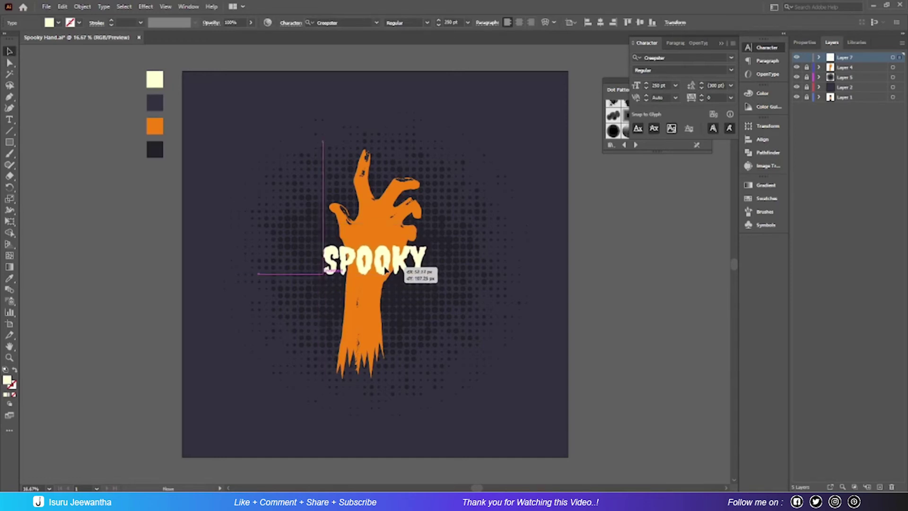
left_click(601, 23)
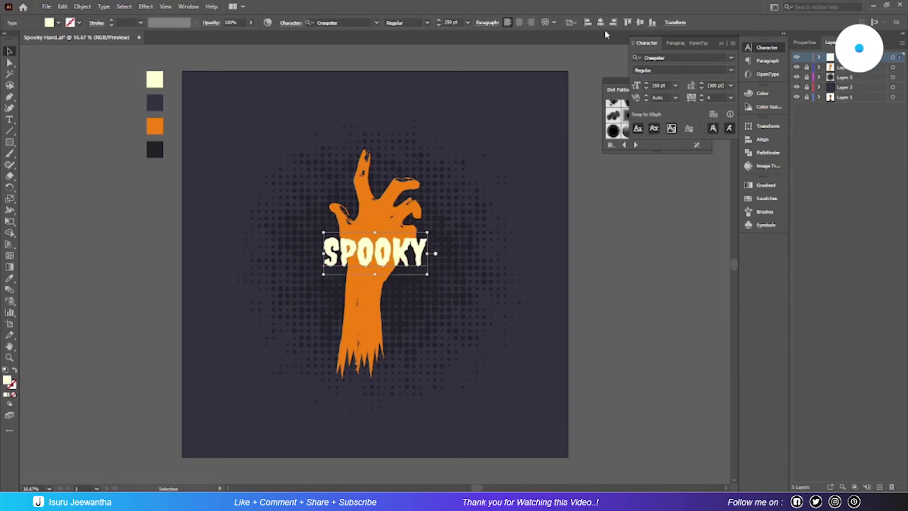
left_click(640, 23)
left_click(566, 260)
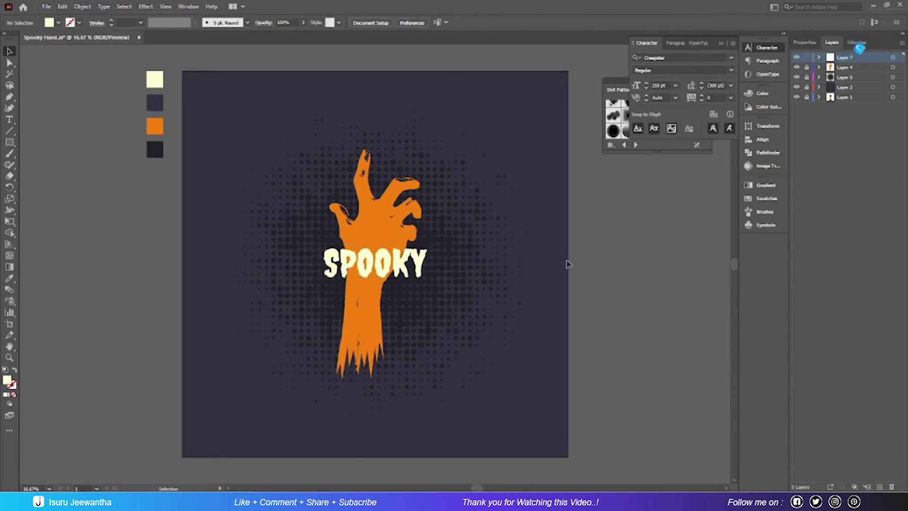
left_click(9, 119)
Type IT'S near the artboard top in Alkalami Regular at 150 pt
left_click(358, 111)
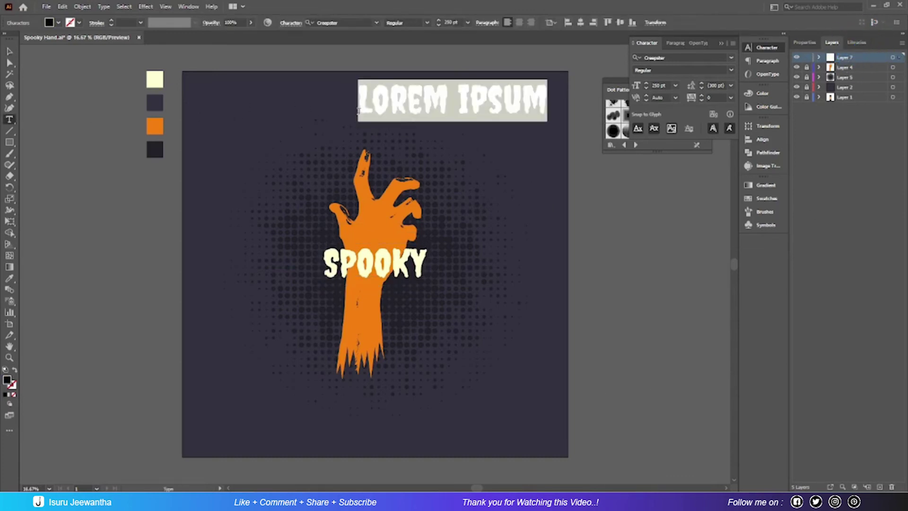
left_click(353, 22)
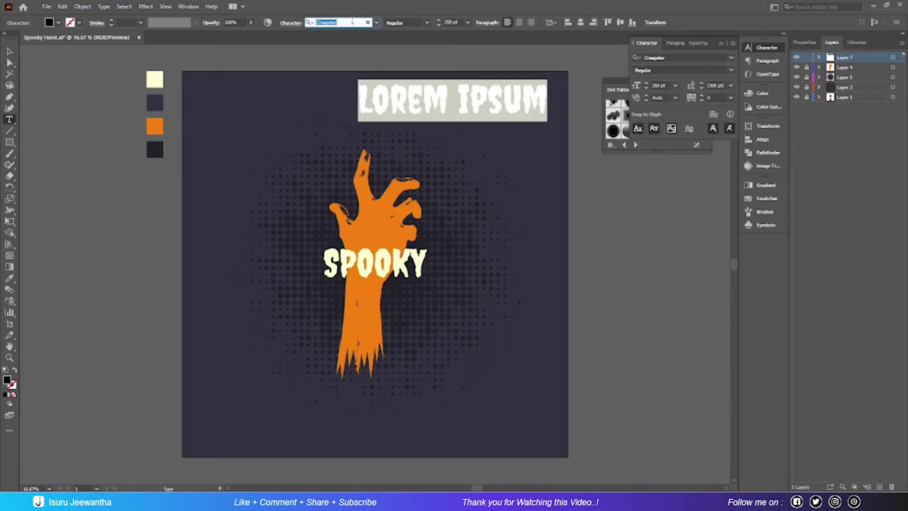
type("alka")
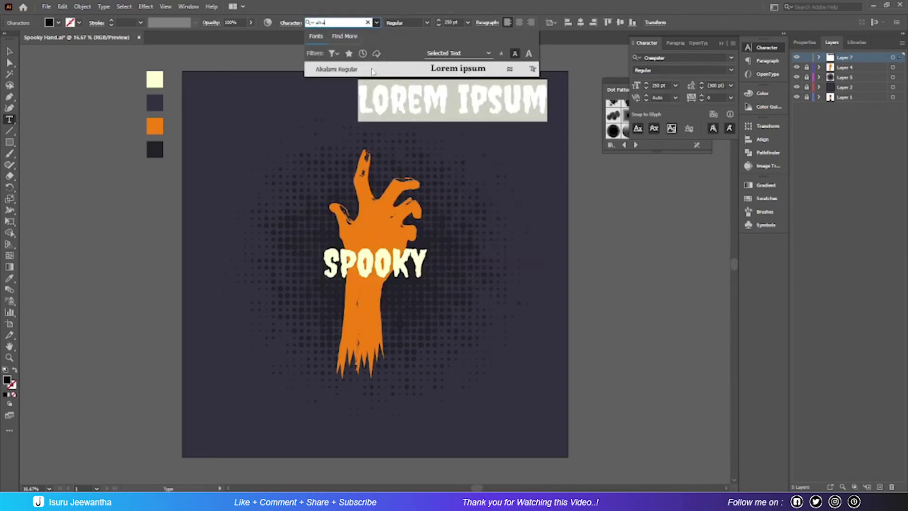
left_click(372, 71)
left_click(656, 86)
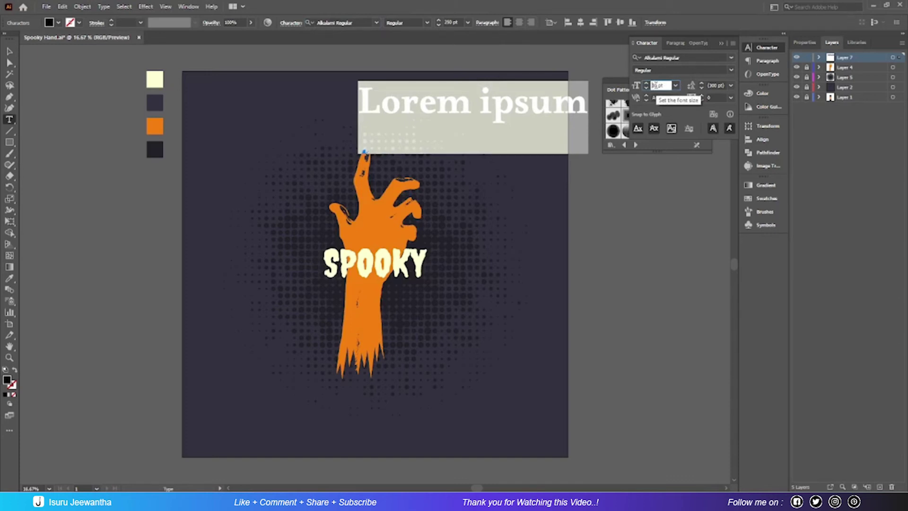
type("150")
key("Return")
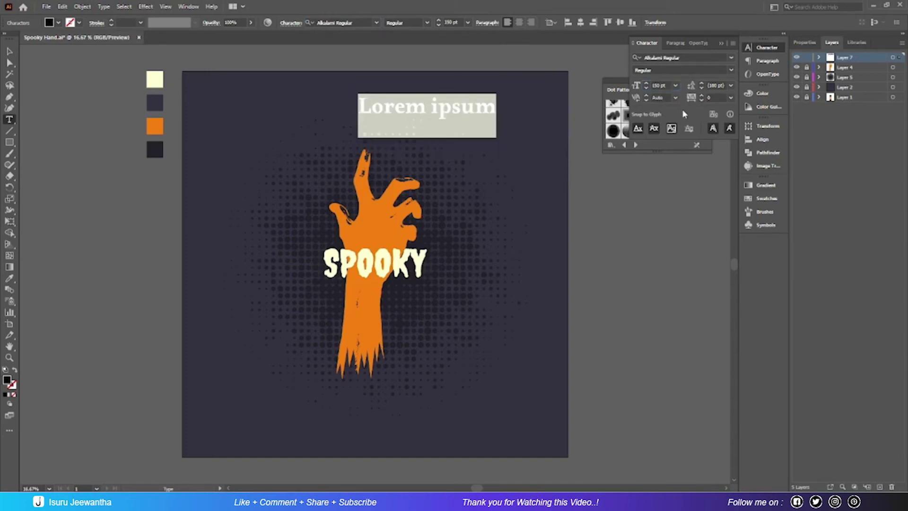
type("I")
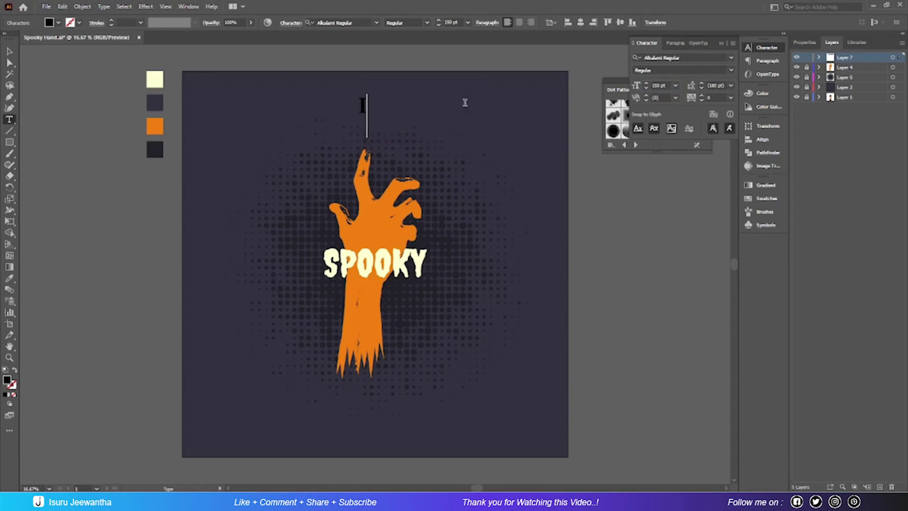
type("T")
type("'")
type("S")
left_click(10, 51)
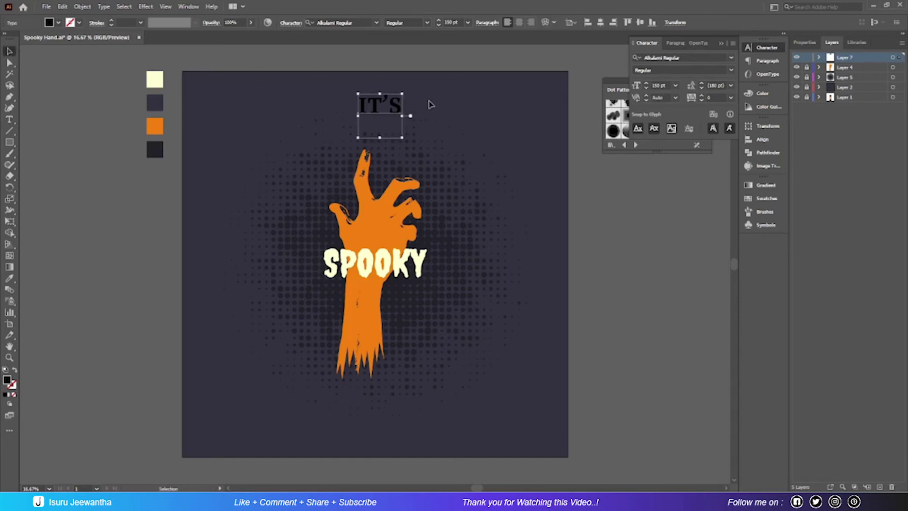
key("a")
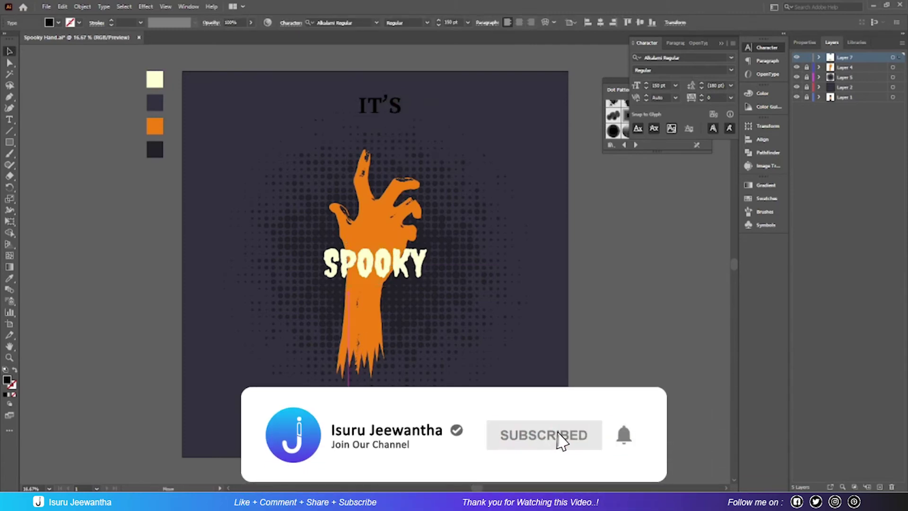
Add the word SEASON below the hand
left_click(9, 121)
left_click(366, 406)
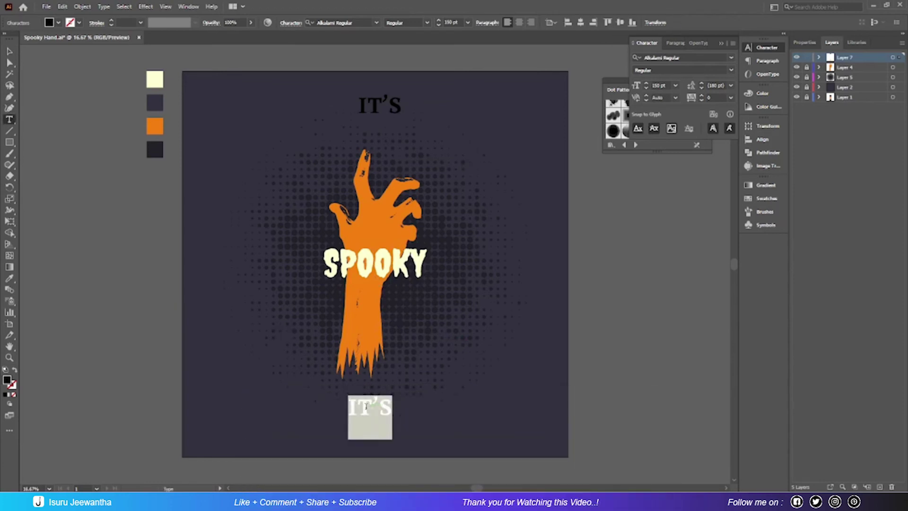
type("SEASO")
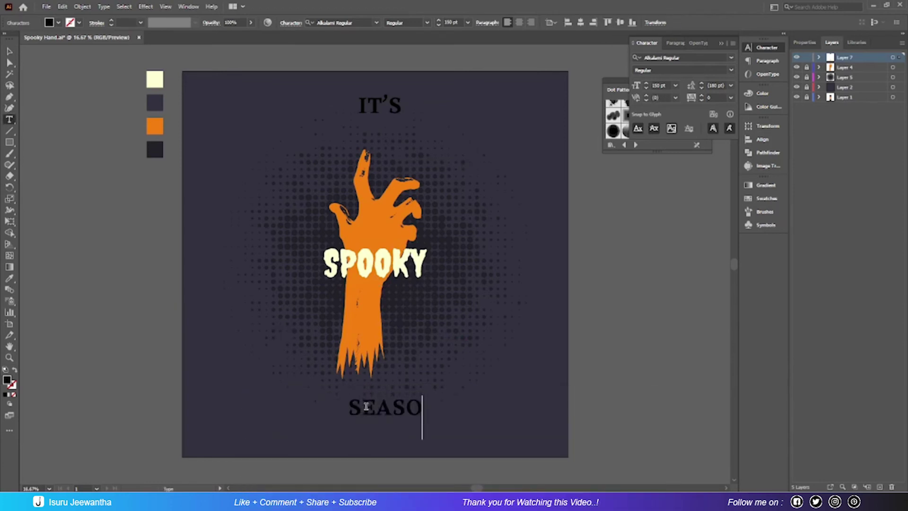
type("N")
left_click(10, 51)
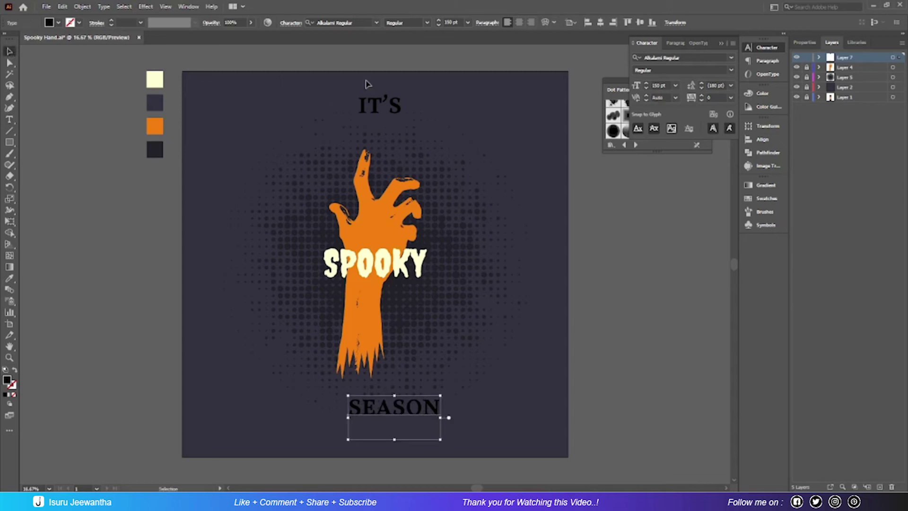
Colour IT'S and SEASON with the orange swatch
left_click(385, 109, "shift")
key("i")
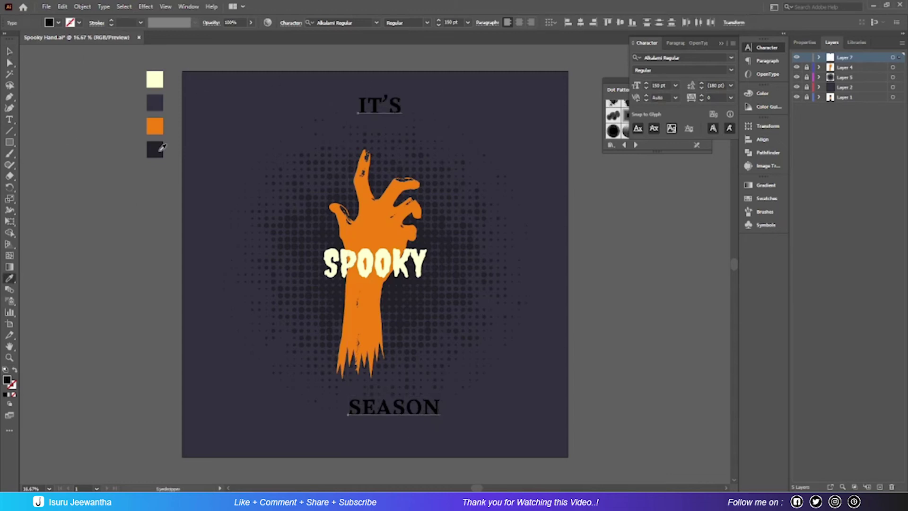
left_click(155, 124)
left_click(8, 50)
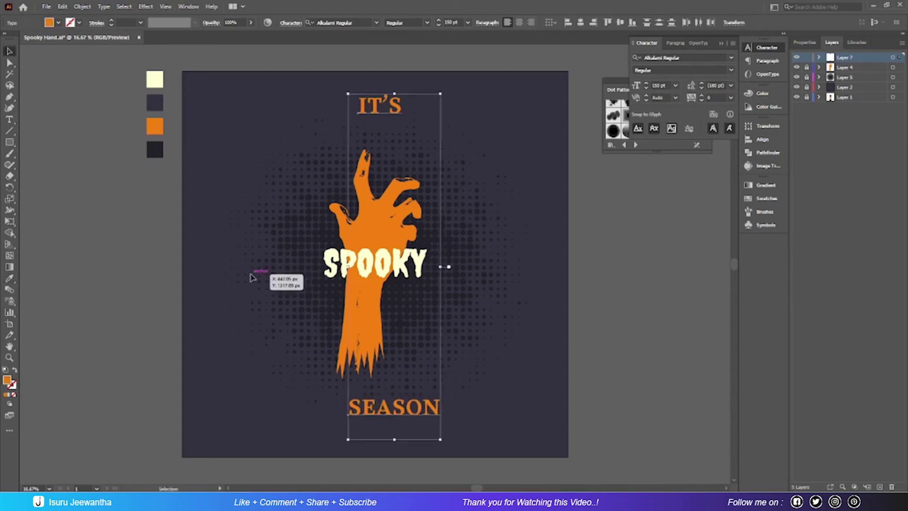
left_click(439, 364)
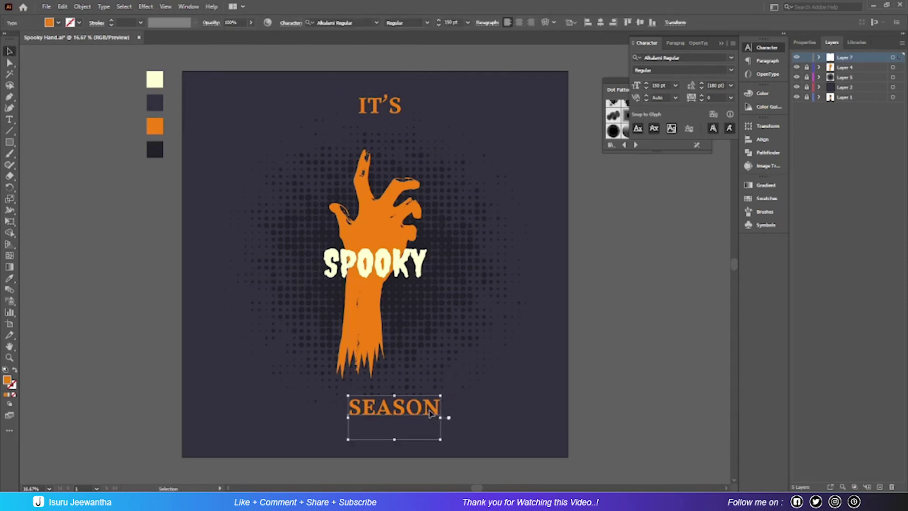
Reposition SEASON and IT'S around the hand and centre them on each other
left_click_drag(432, 415, 401, 407)
left_click_drag(385, 108, 368, 128)
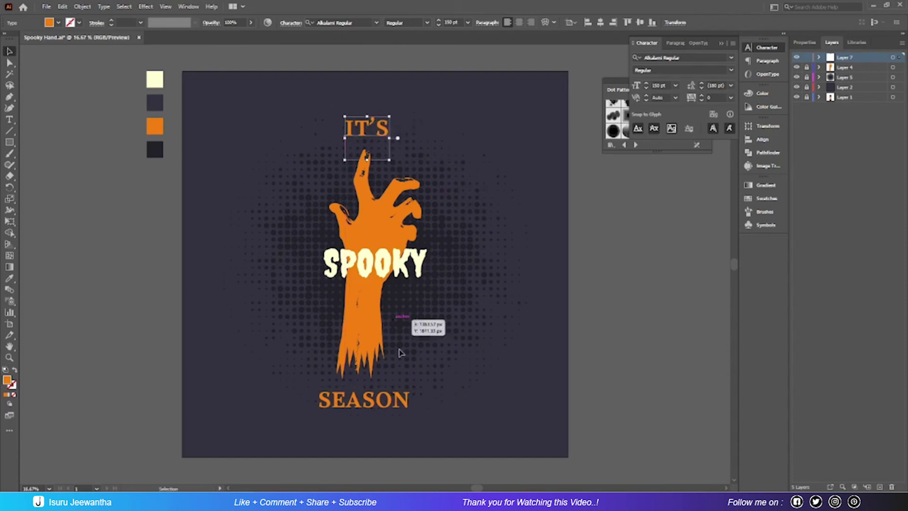
left_click(397, 402, "shift")
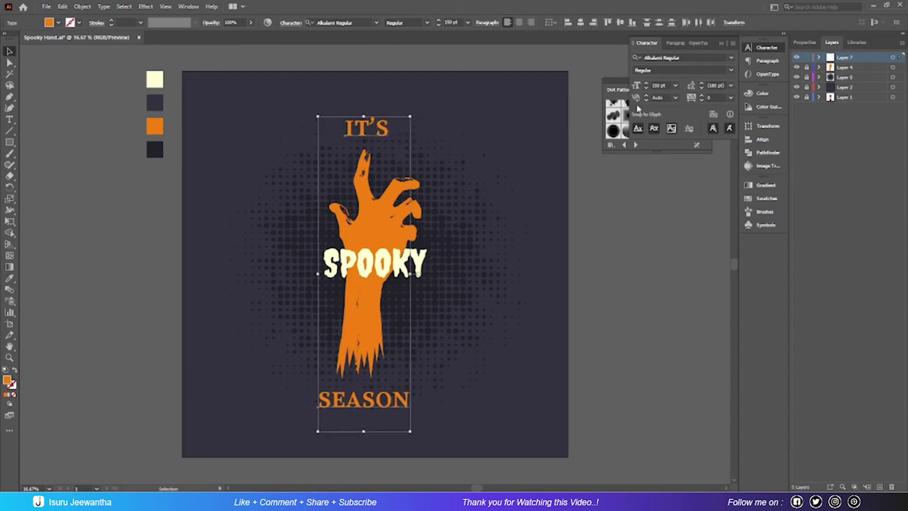
left_click(580, 22)
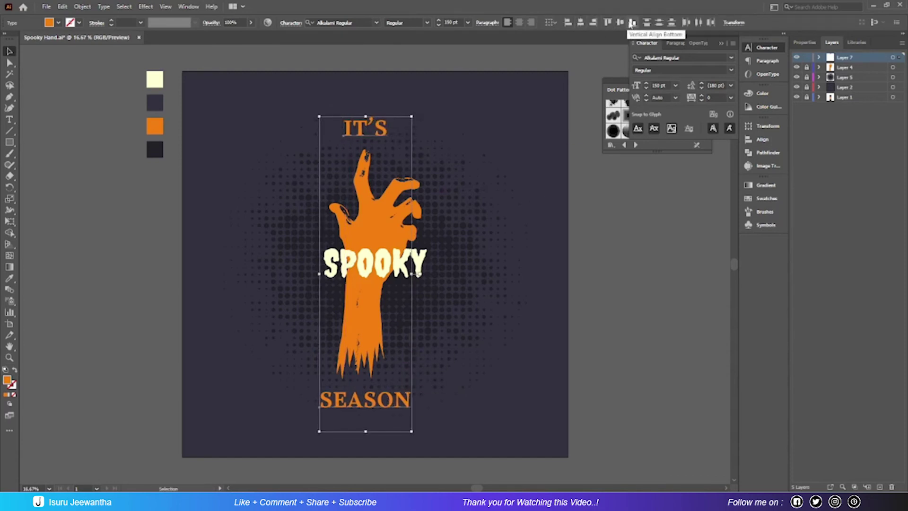
left_click(599, 252)
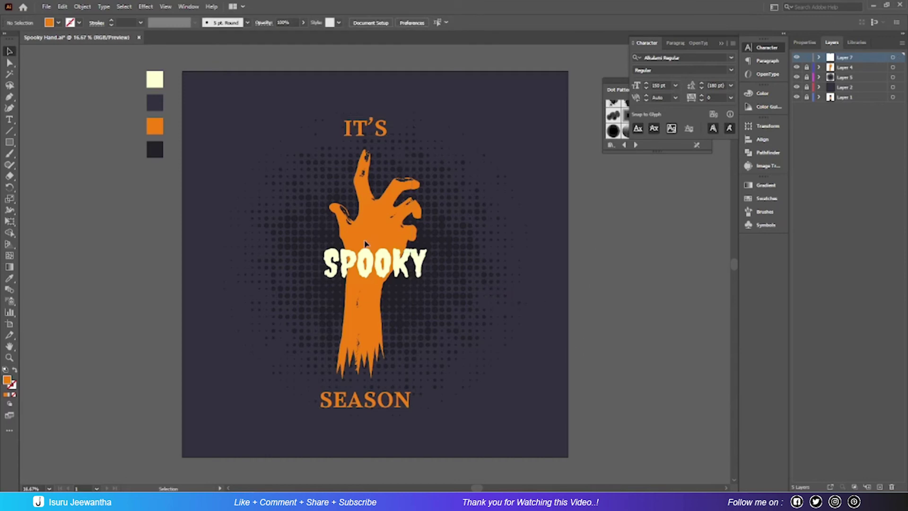
Horizontally centre IT'S, SPOOKY and SEASON along one axis
left_click(378, 129)
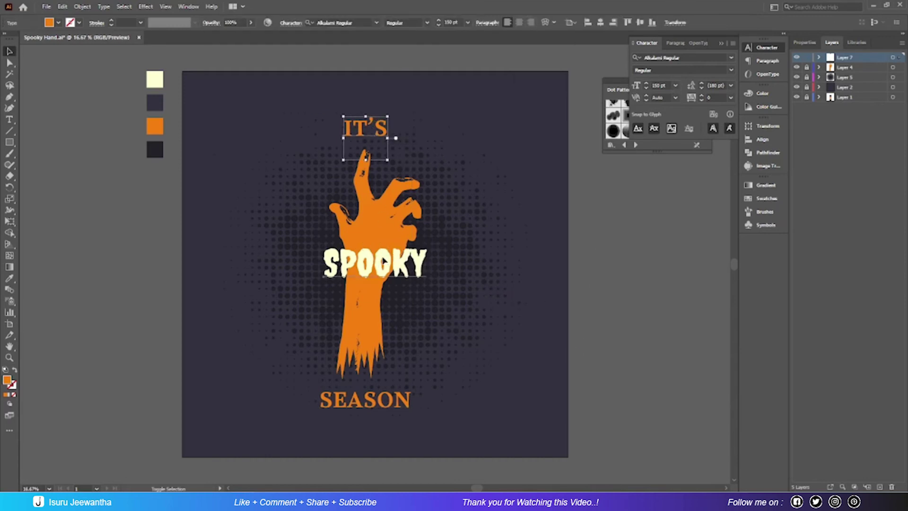
left_click(376, 267, "shift")
left_click(387, 404, "shift")
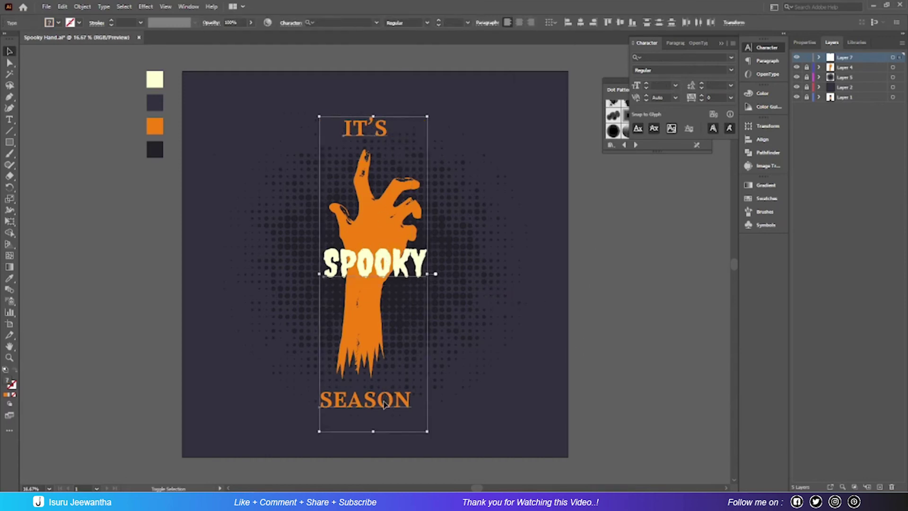
left_click(581, 23)
left_click(532, 236)
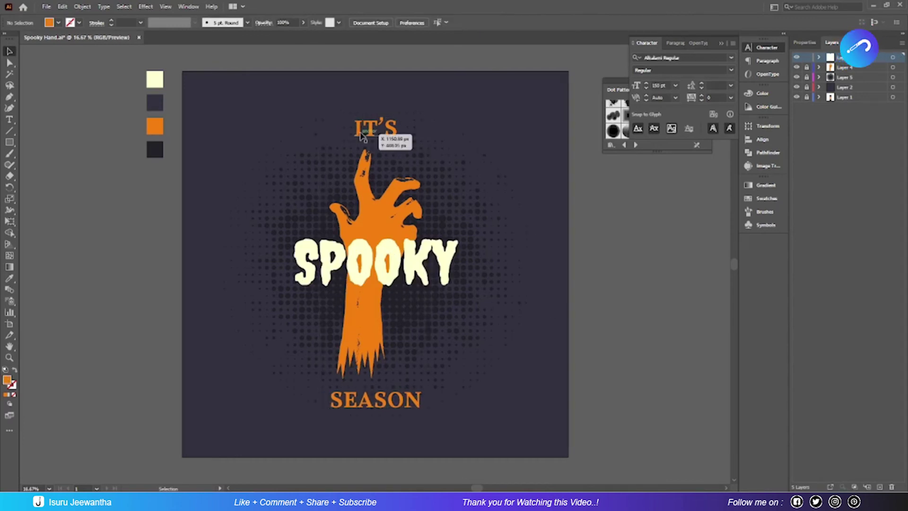
left_click(378, 130)
Warp IT'S into an Arc with a slightly reduced bend
left_click(147, 8)
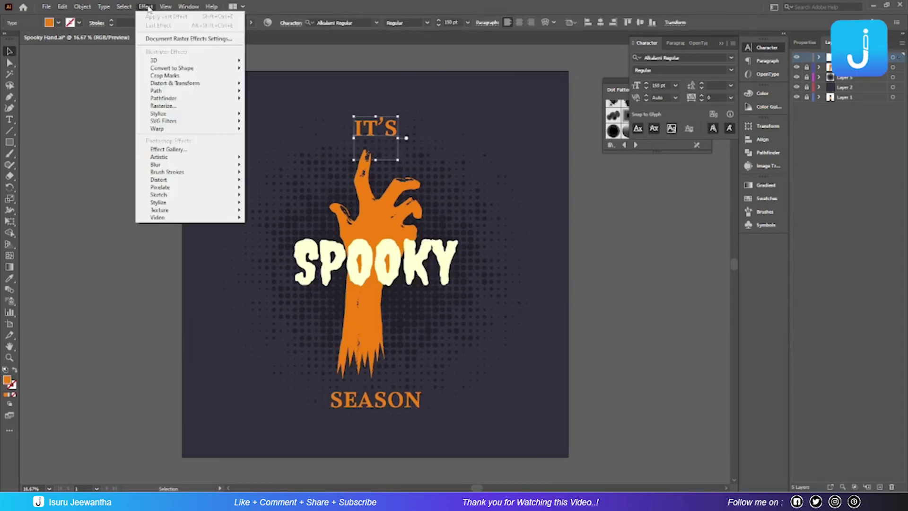
mouse_move(157, 129)
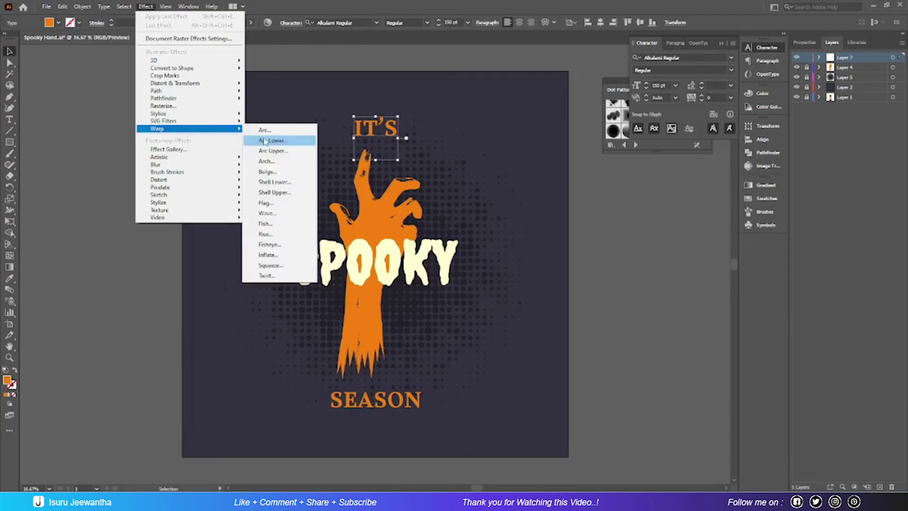
left_click(263, 130)
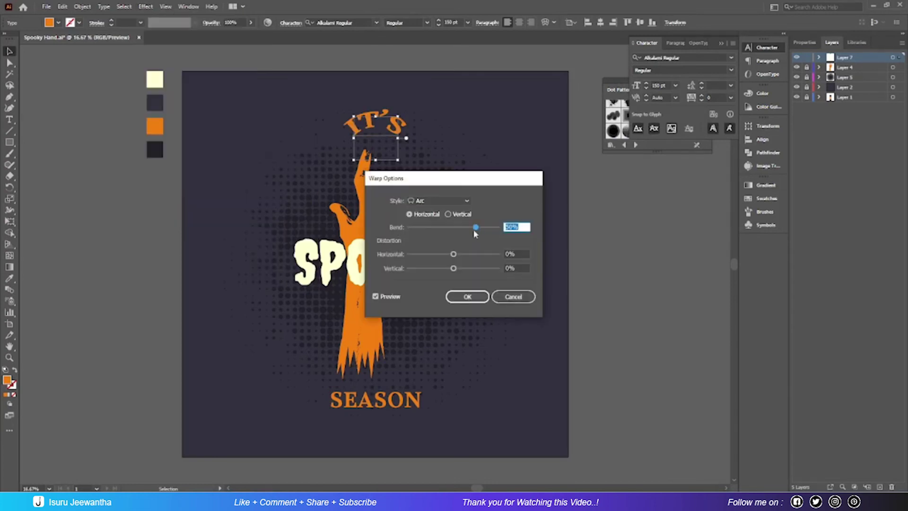
left_click_drag(476, 231, 470, 230)
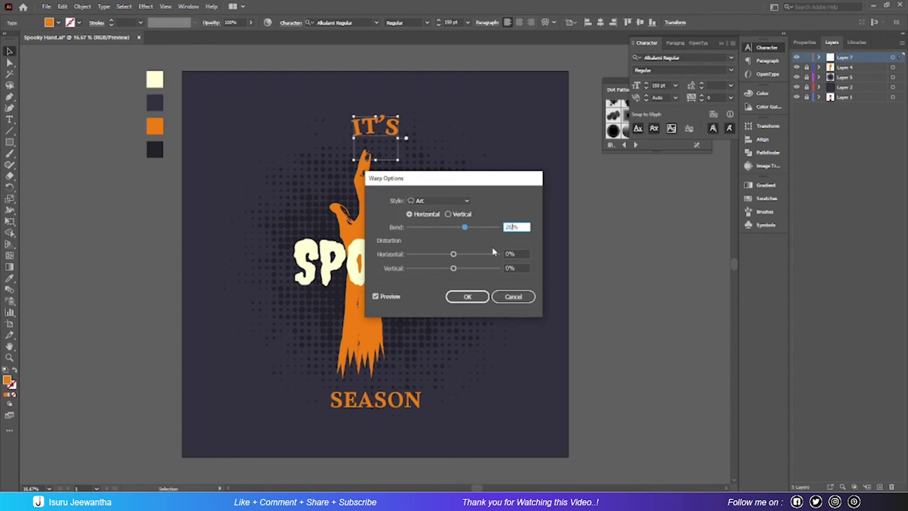
left_click(468, 297)
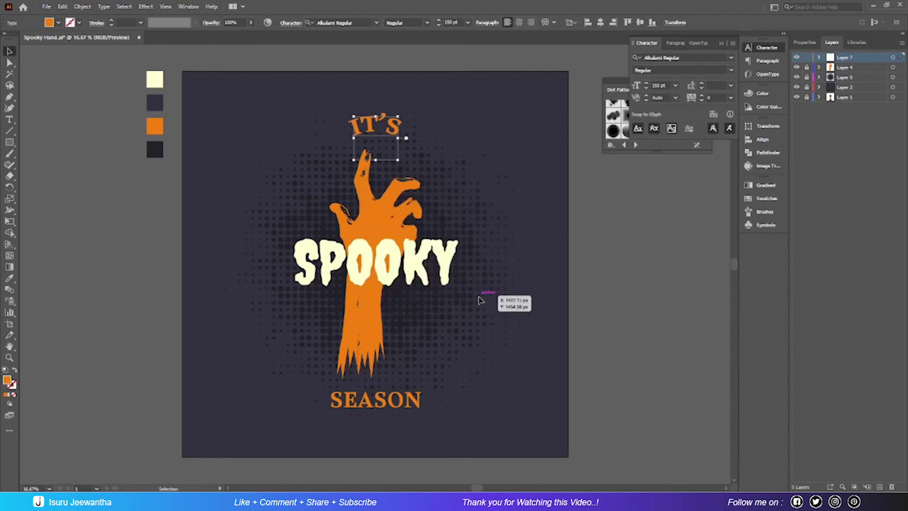
Warp SEASON into a downward Arc and nudge it left under the hand
left_click(372, 406)
left_click(146, 6)
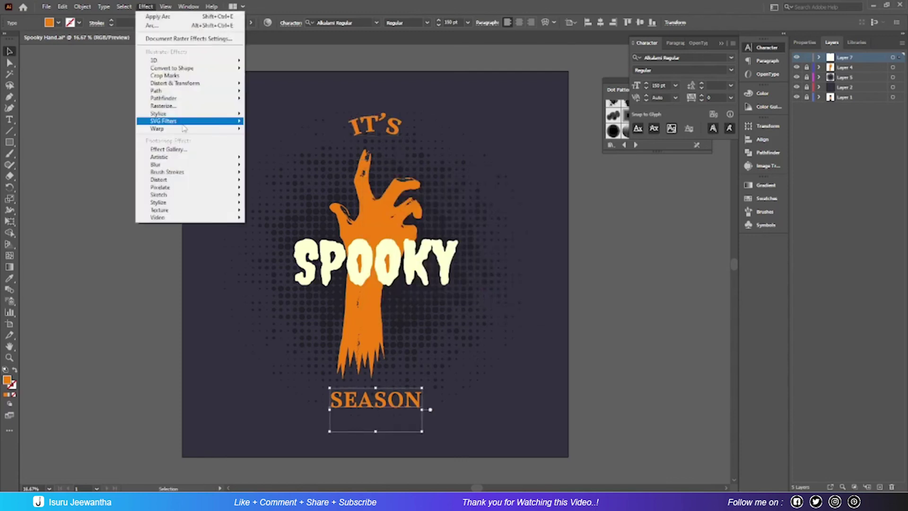
mouse_move(157, 129)
left_click(273, 132)
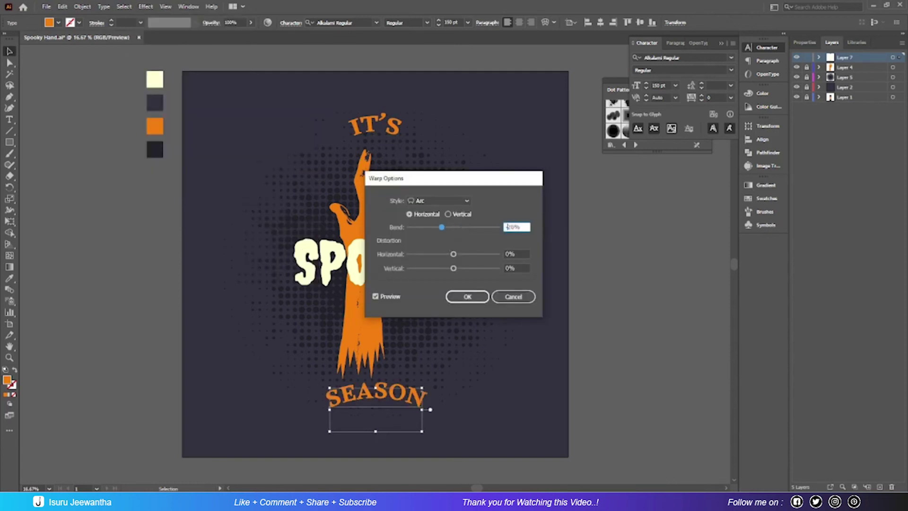
left_click(468, 296)
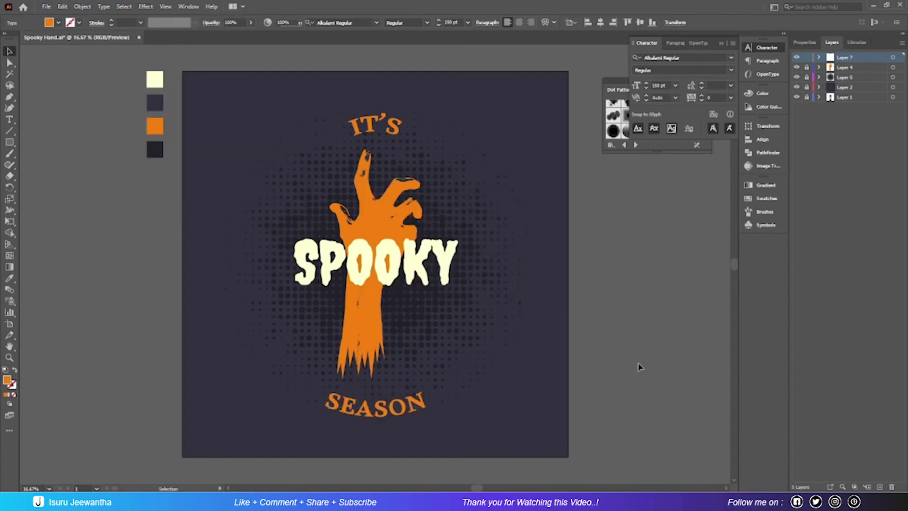
left_click(388, 127)
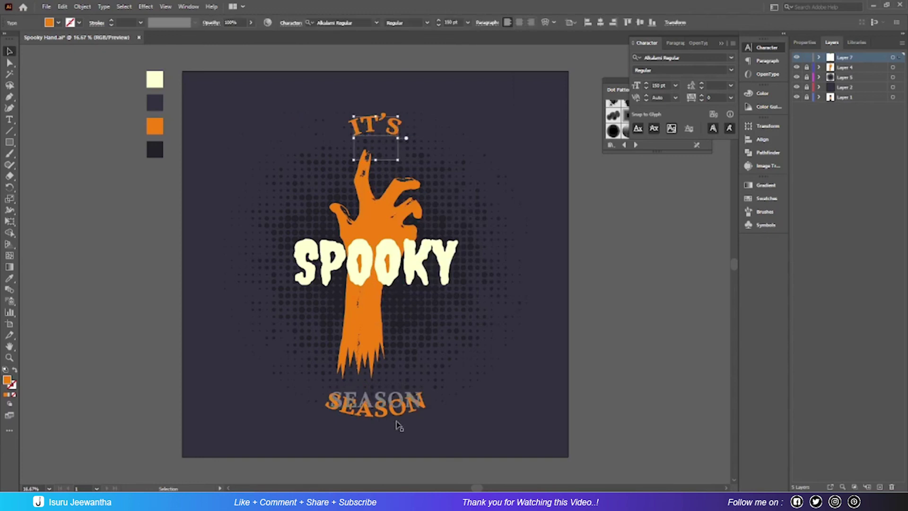
mouse_move(414, 396)
left_mouse_down()
mouse_move(383, 406)
mouse_move(392, 394)
left_mouse_up()
left_click(473, 385)
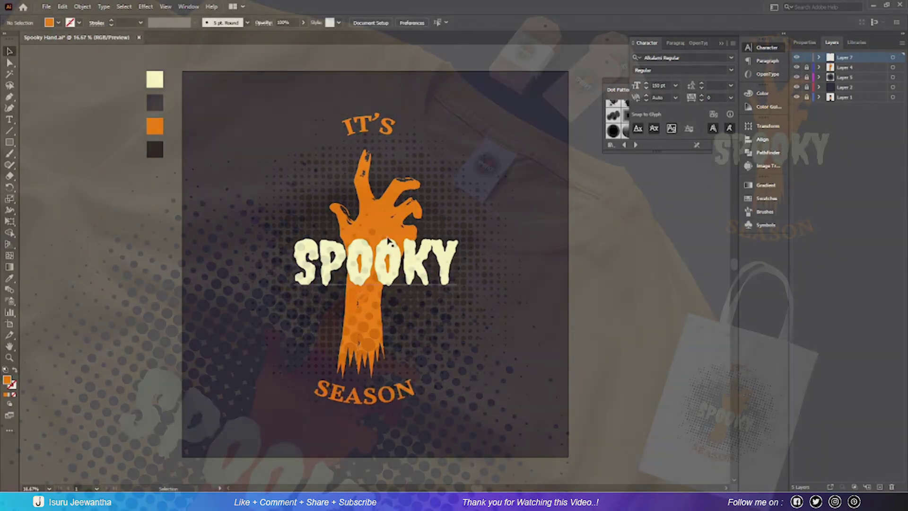